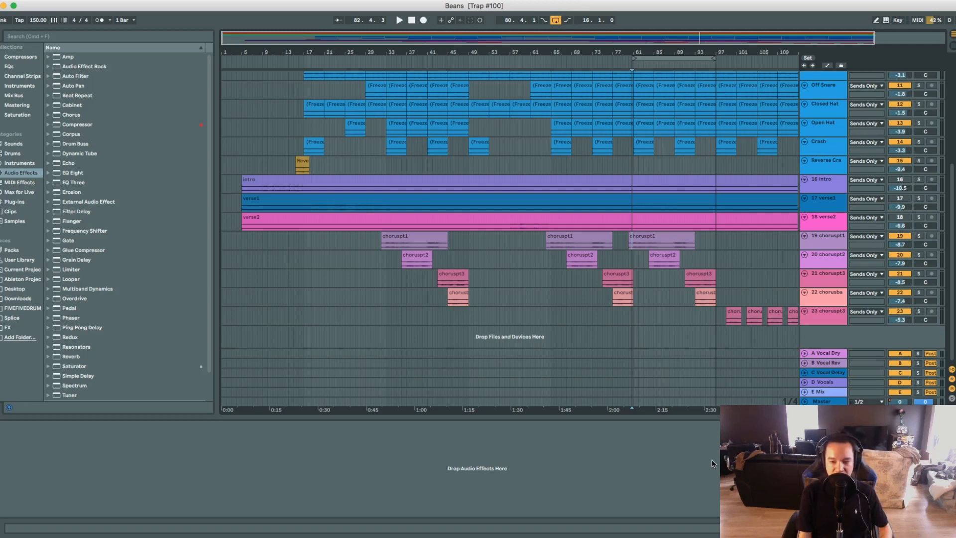
Enable Waves Tune Real-Time on the choruspt1 track and view its settings window.
key("space")
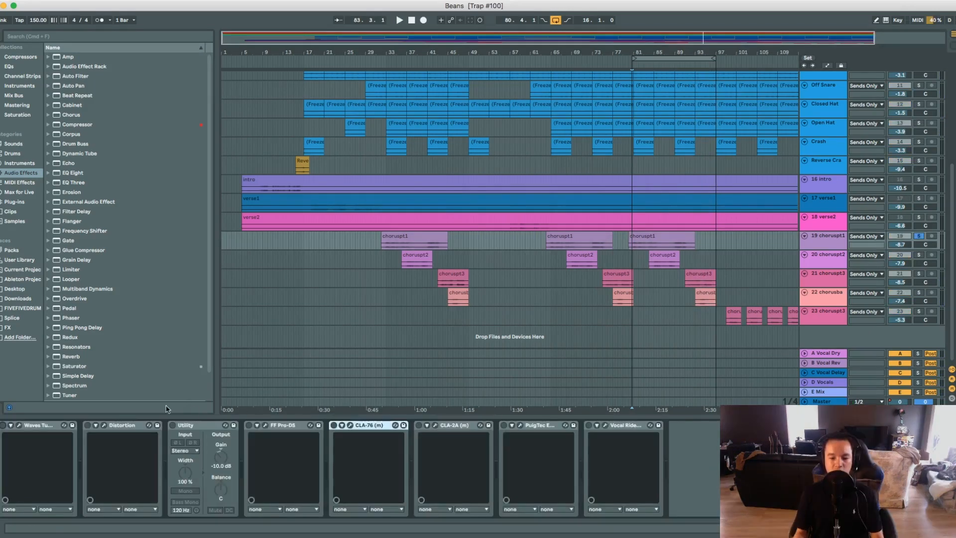
left_click(3, 425)
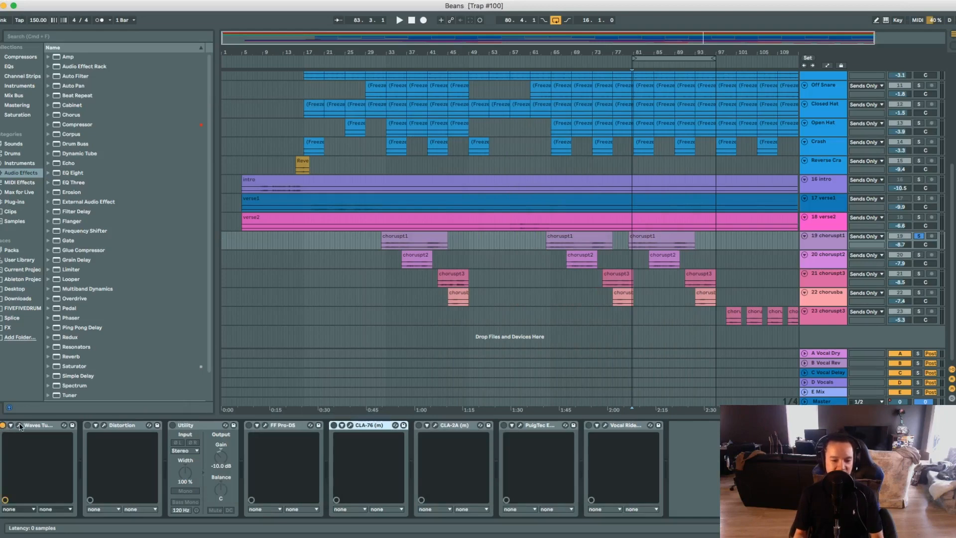
left_click(19, 425)
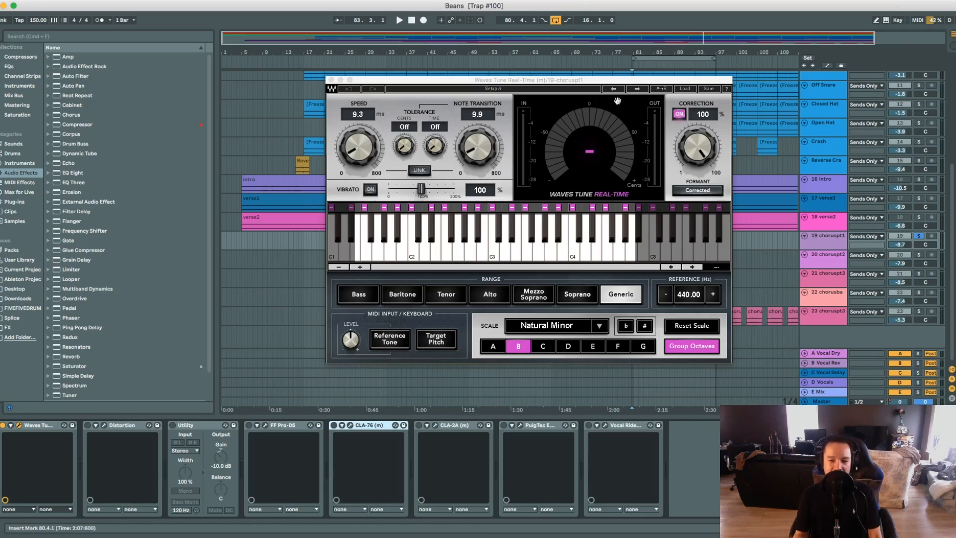
left_click_drag(608, 80, 479, 73)
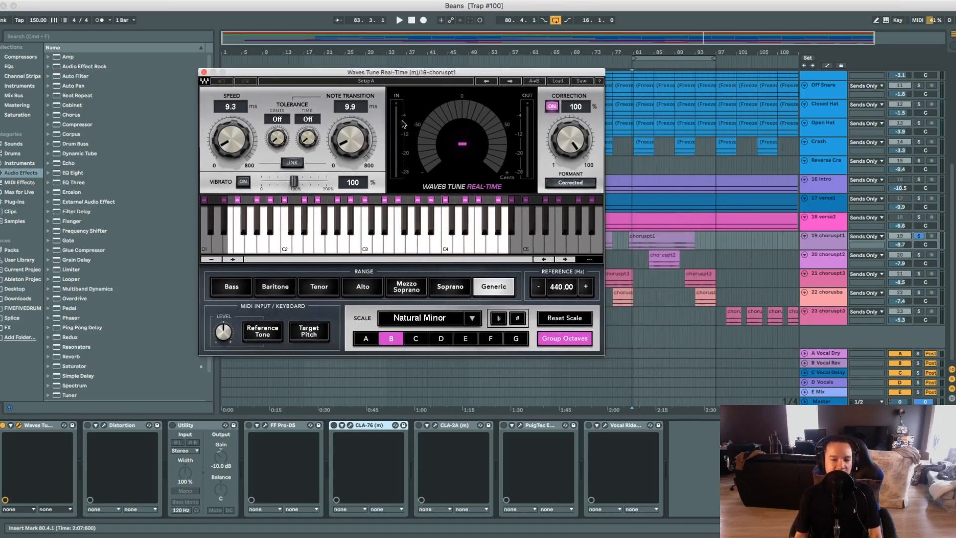
left_click(204, 73)
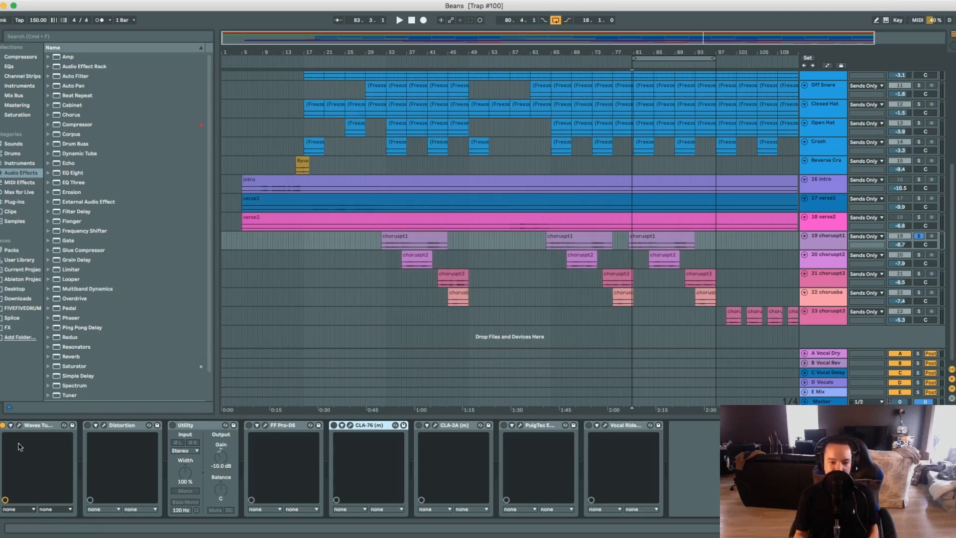
Play back the choruspt1 vocal with Waves Tune bypassed and re-enabled to compare the pitch correction.
key("space")
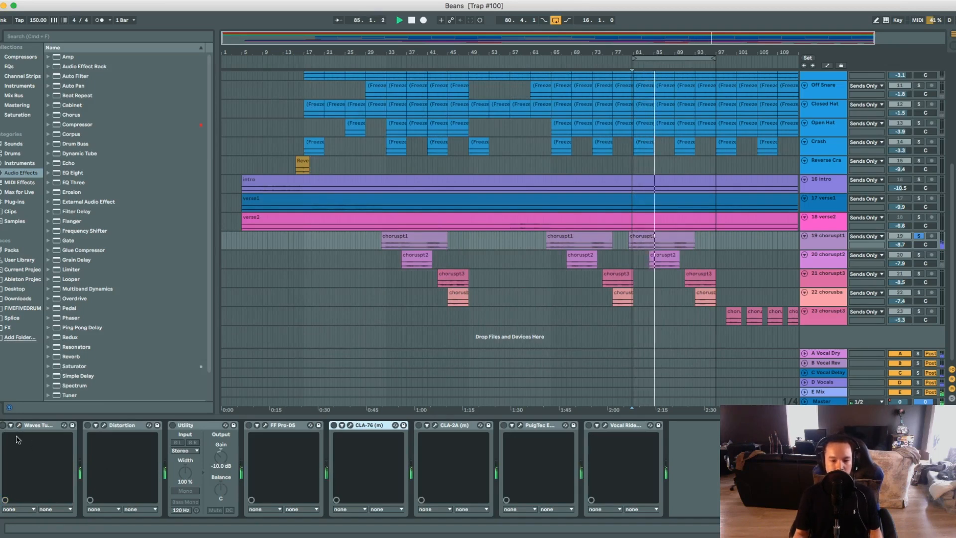
key("space")
left_click(2, 426)
key("space")
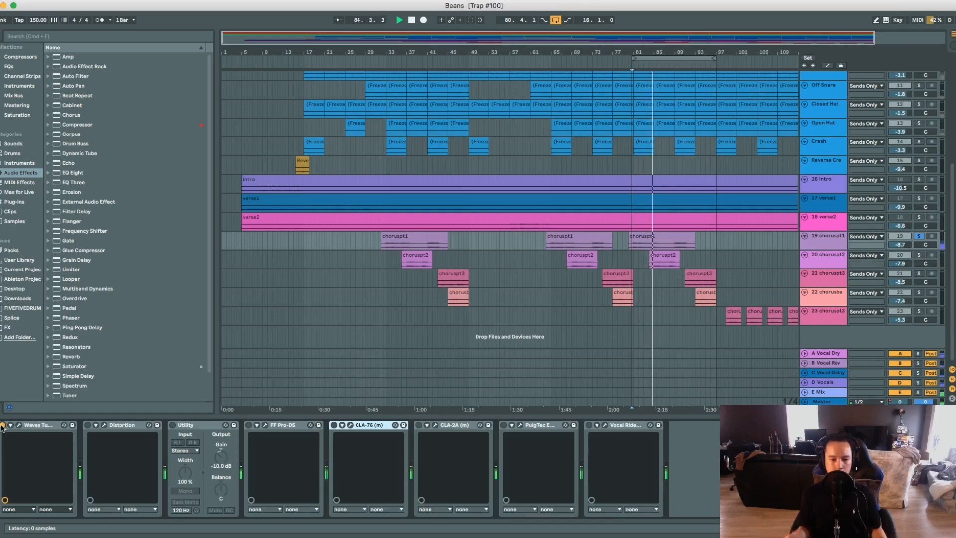
key("space")
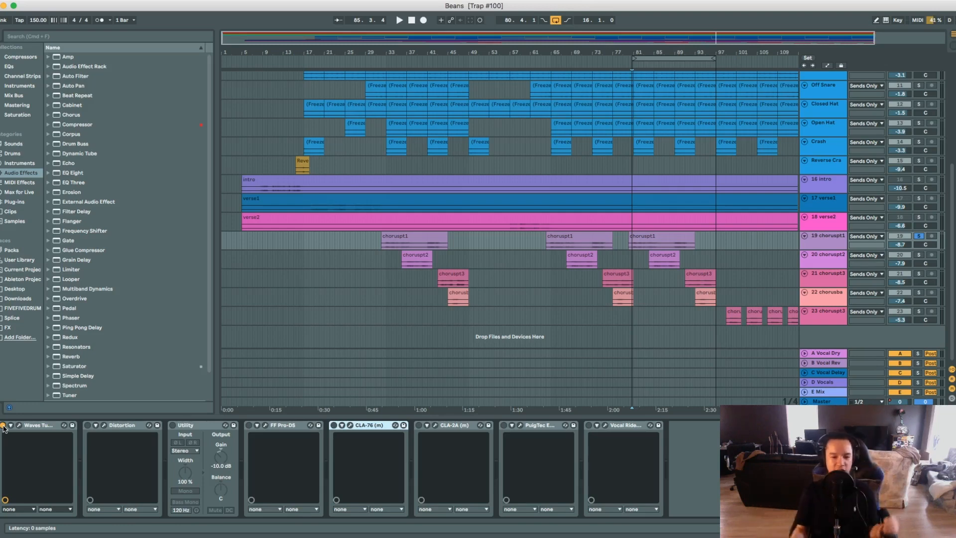
View the Distortion plugin's settings on choruspt1, and enable both Distortion and Utility.
left_click(19, 425)
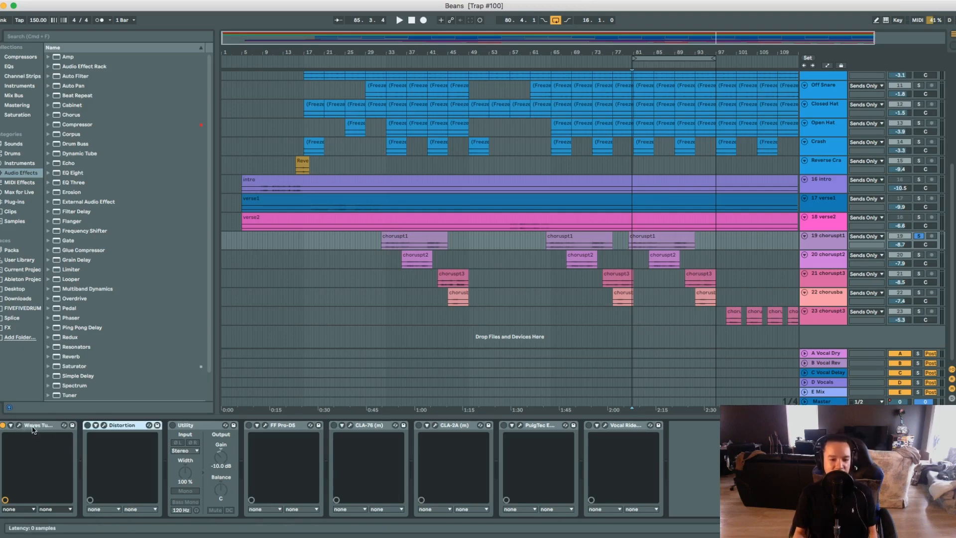
left_click(103, 425)
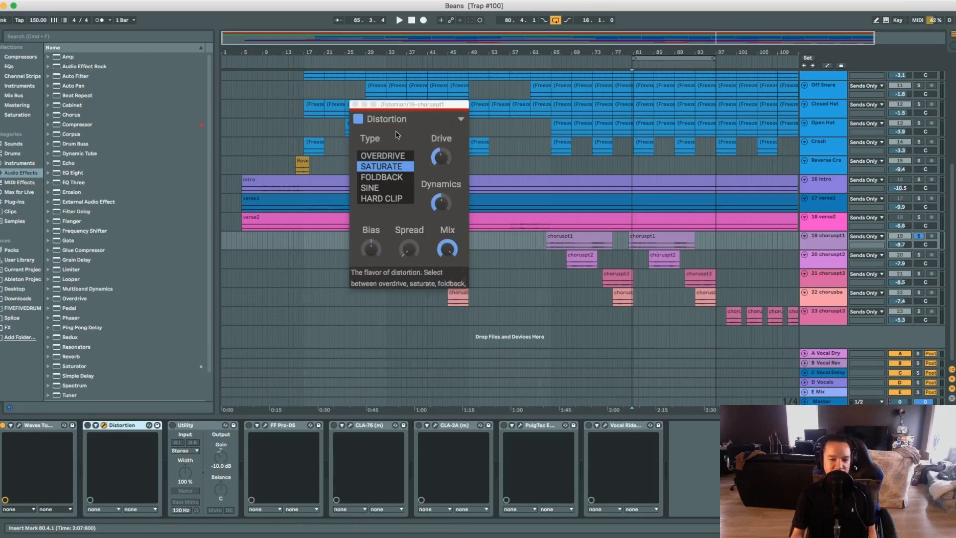
left_click(355, 105)
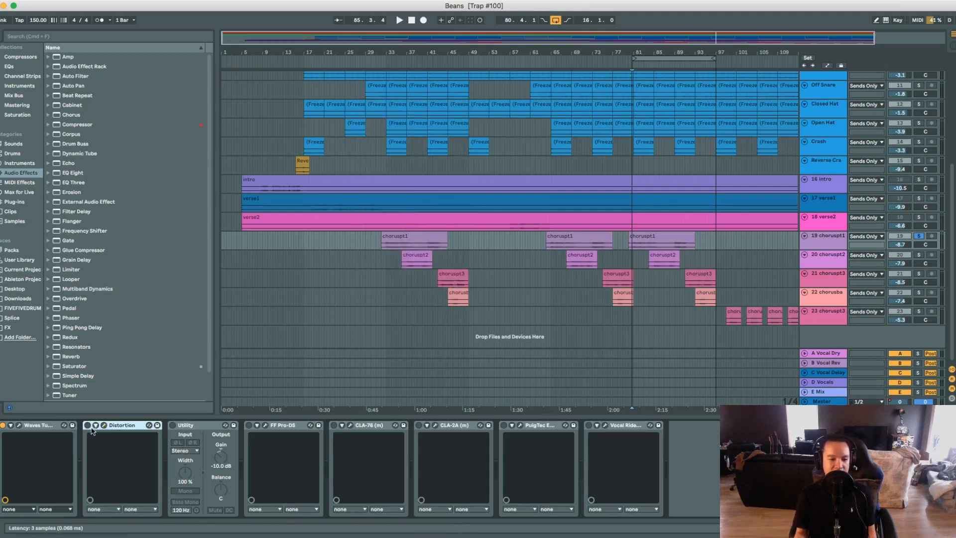
left_click(87, 424)
left_click(196, 426)
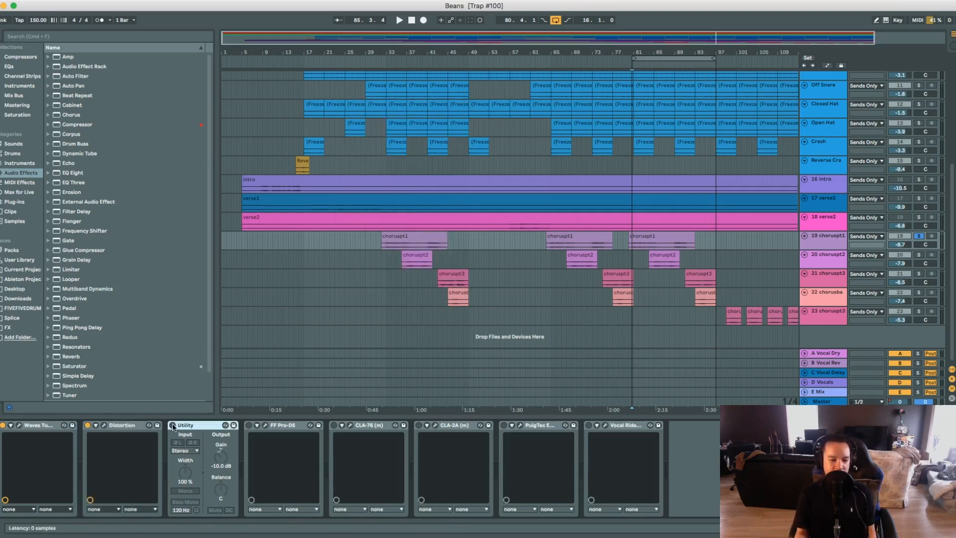
left_click(173, 425)
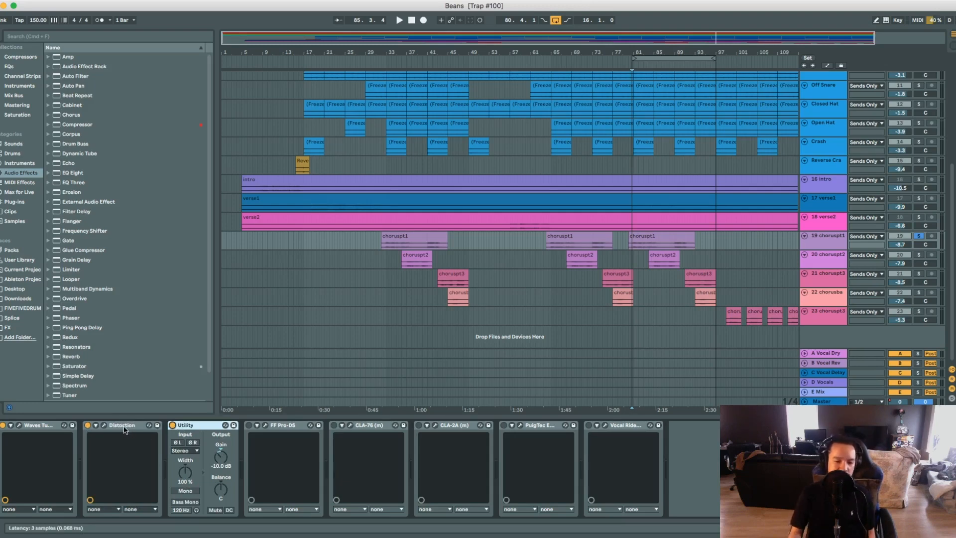
Play back the choruspt1 vocal with Distortion and Utility bypassed and re-enabled to compare the saturation.
left_click(132, 426)
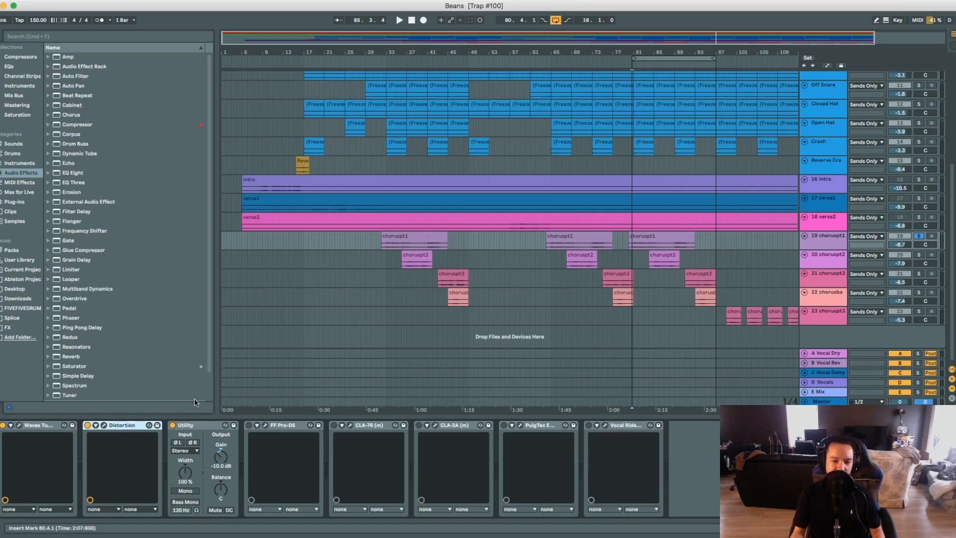
left_click(88, 426)
left_click(172, 426)
key("space")
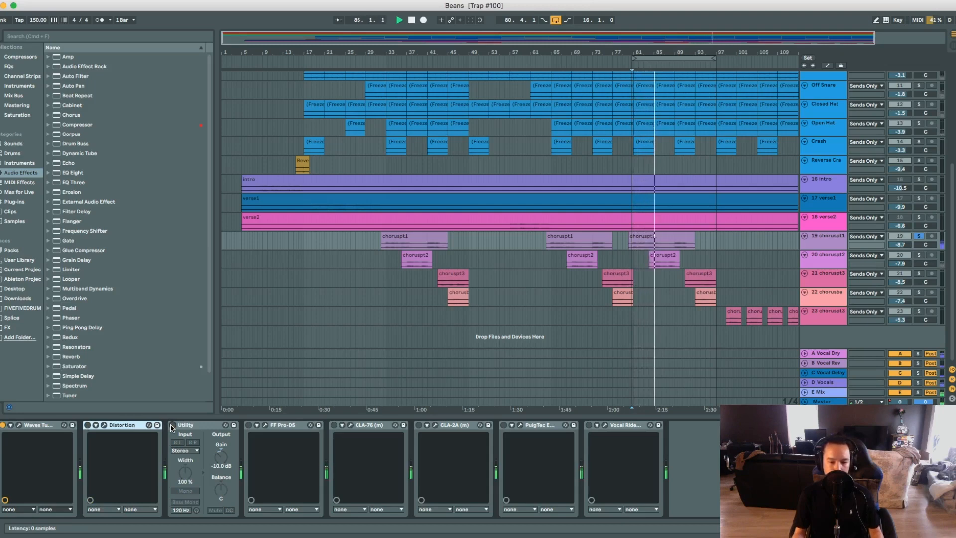
left_click(172, 425)
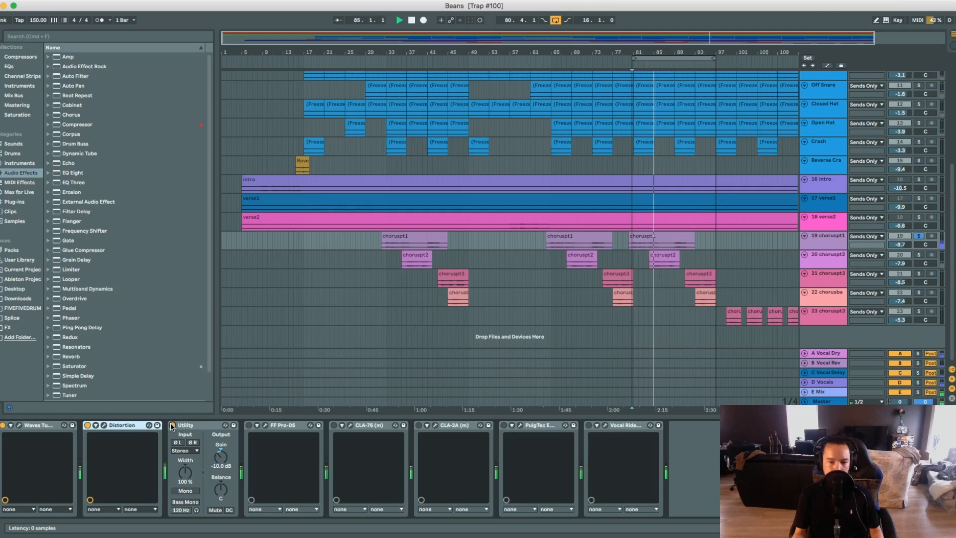
key("space")
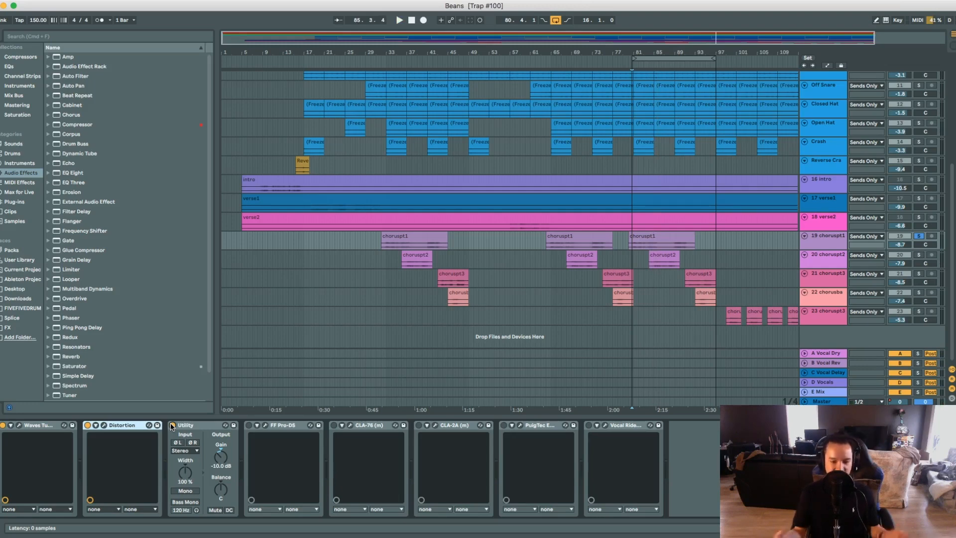
left_click(172, 425)
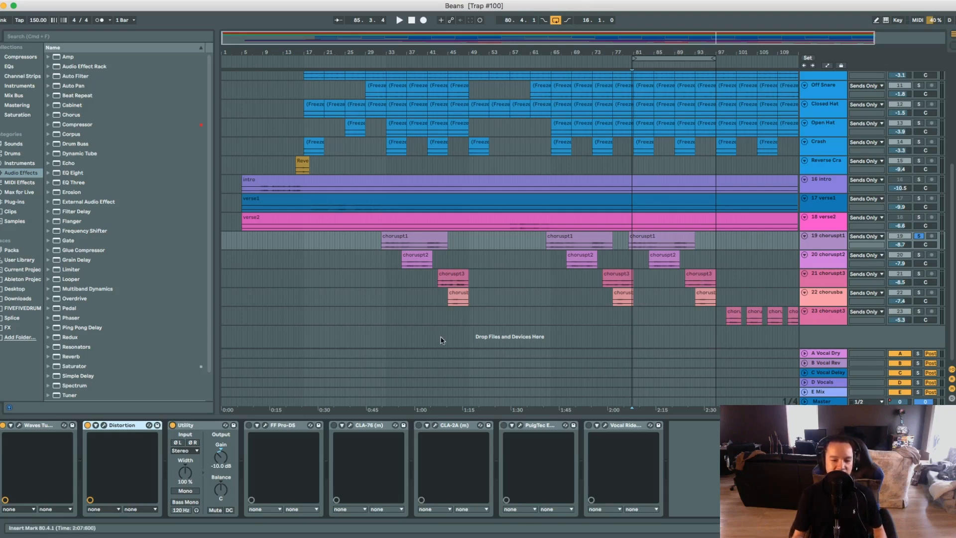
Enable the FF Pro-DS de-esser on choruspt1 and open its settings window.
left_click(266, 437)
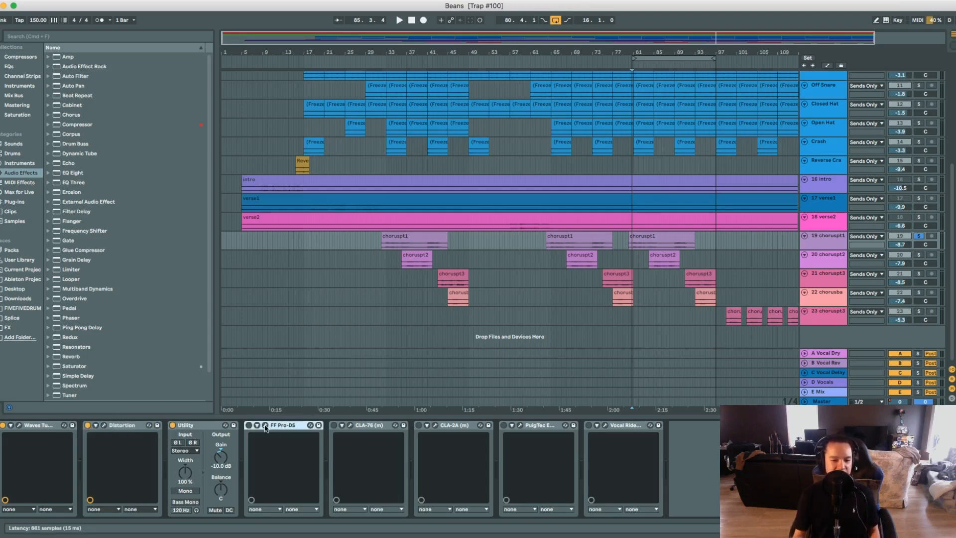
left_click(249, 425)
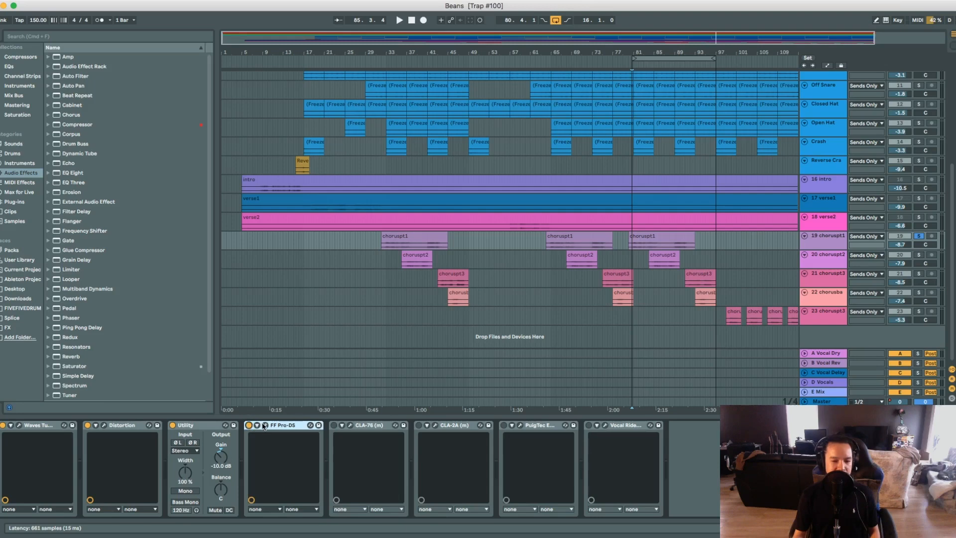
left_click(267, 425)
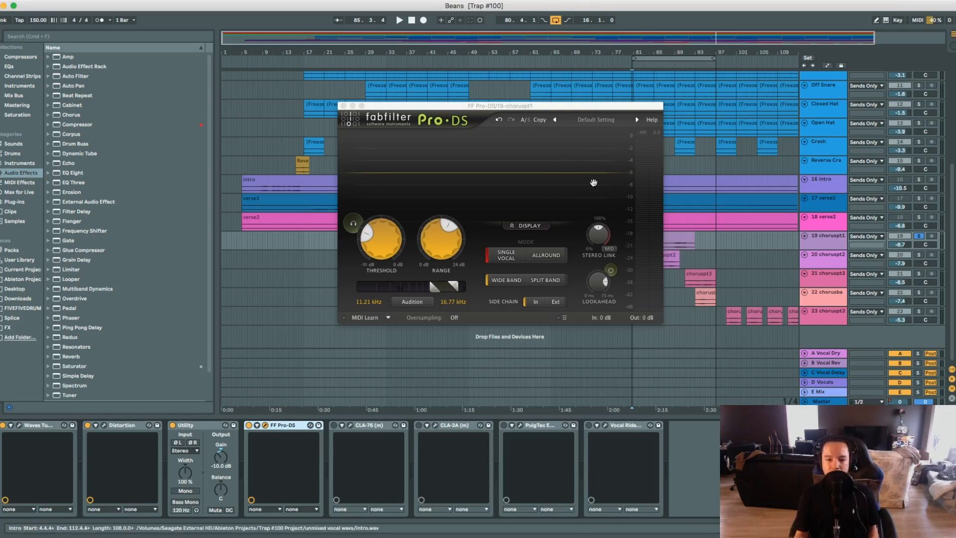
Play the choruspt1 vocal twice to check how the Pro-DS de-esser reacts to it.
key("space")
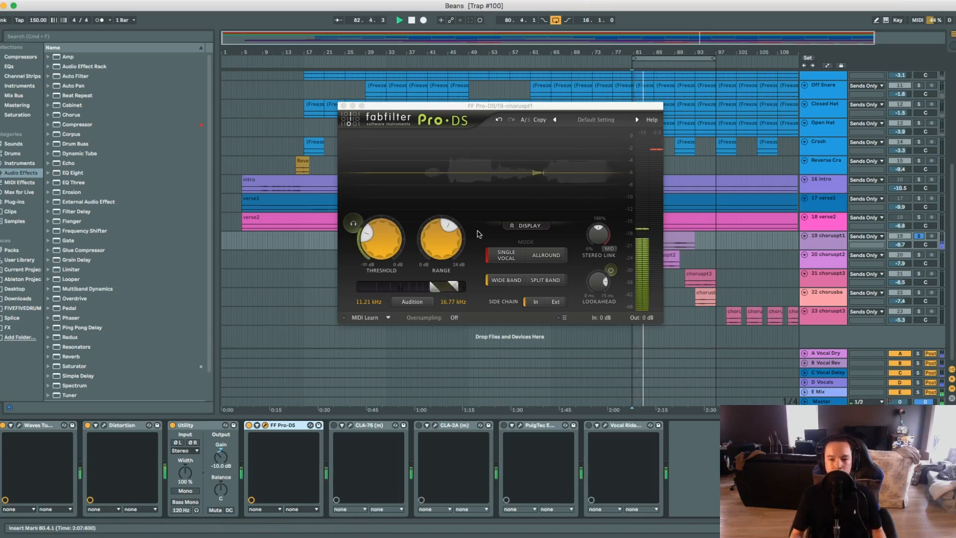
key("space")
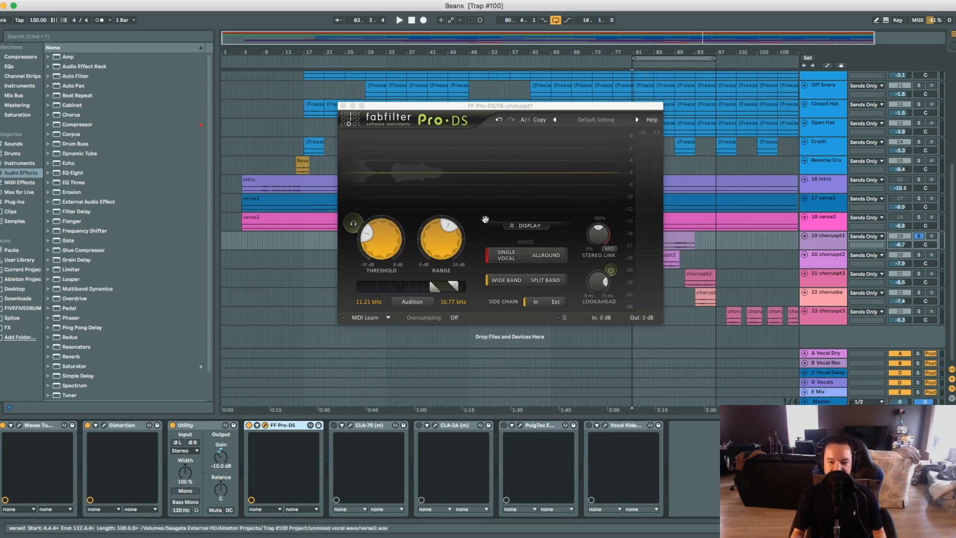
key("space")
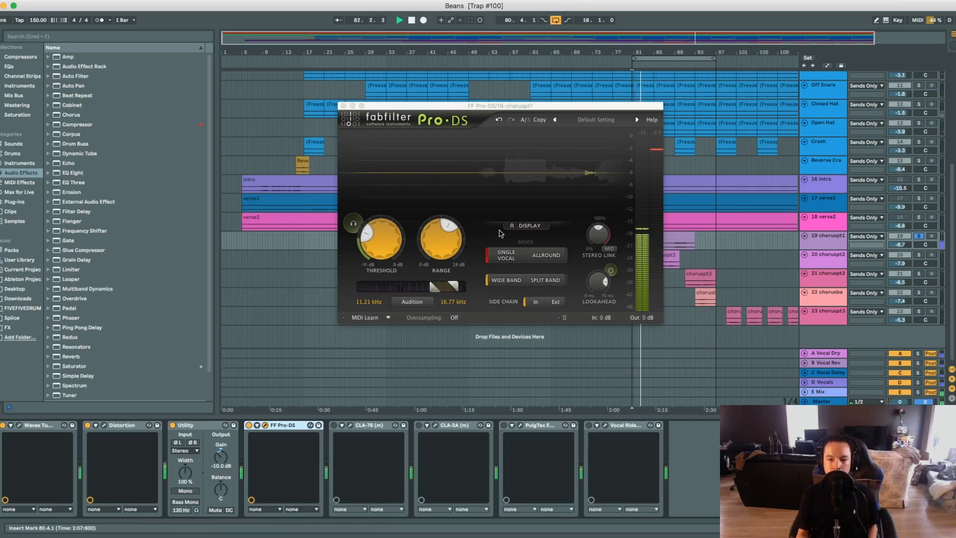
key("space")
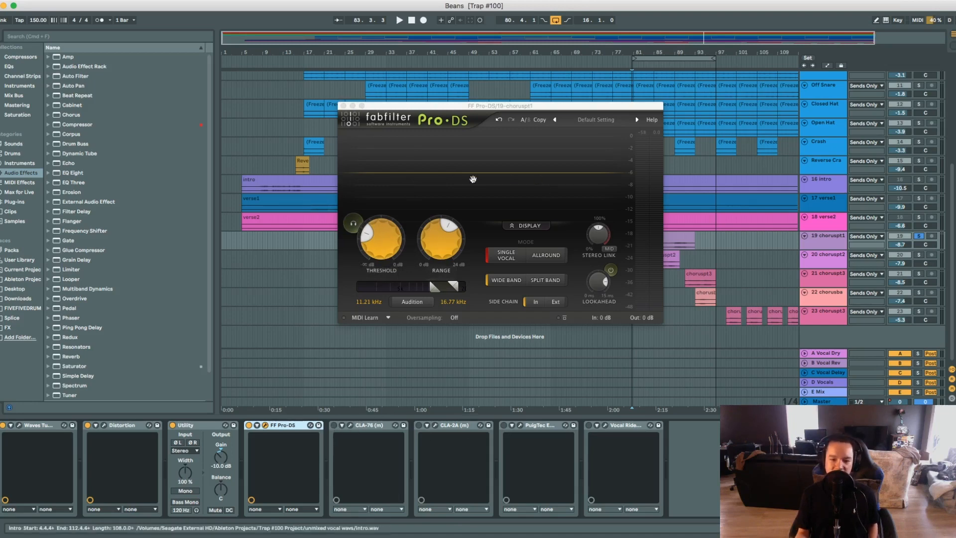
Enable the CLA-76 compressor on choruspt1 and open its settings, also viewing the CLA-2A window briefly.
left_click(350, 425)
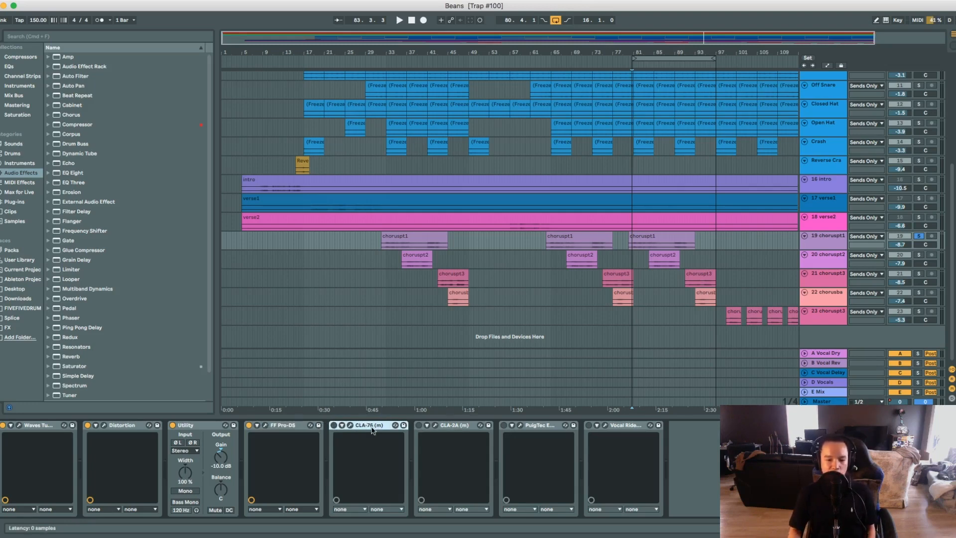
left_click(456, 426)
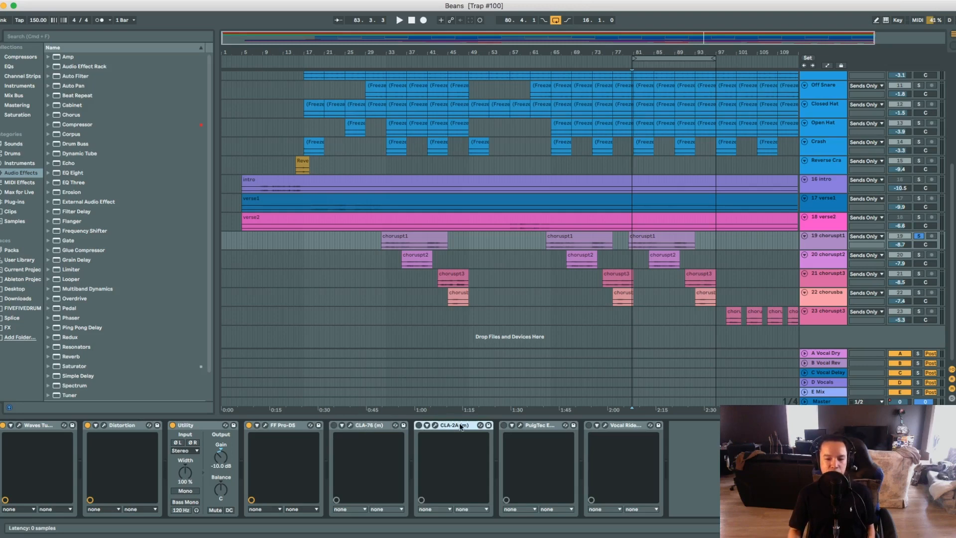
left_click(381, 424)
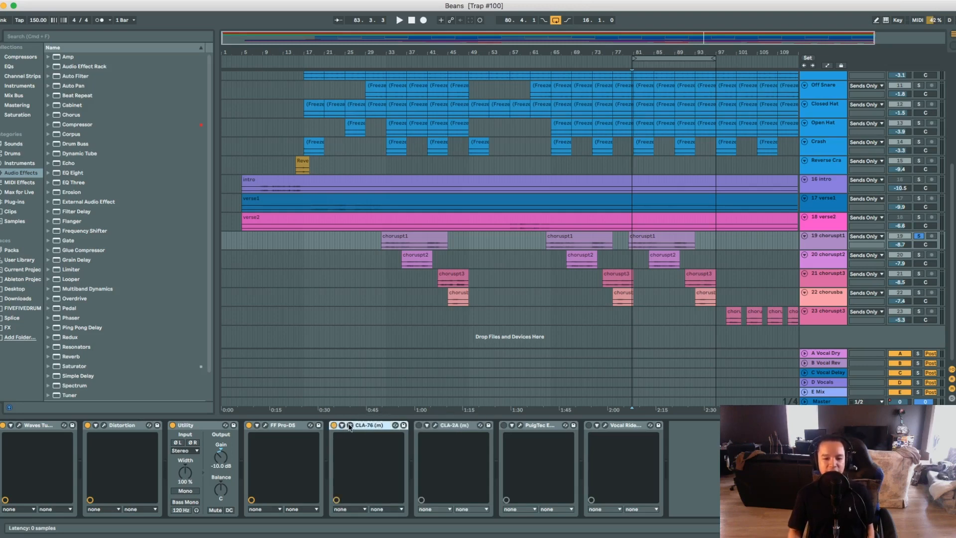
left_click(350, 426)
left_click_drag(502, 117, 424, 118)
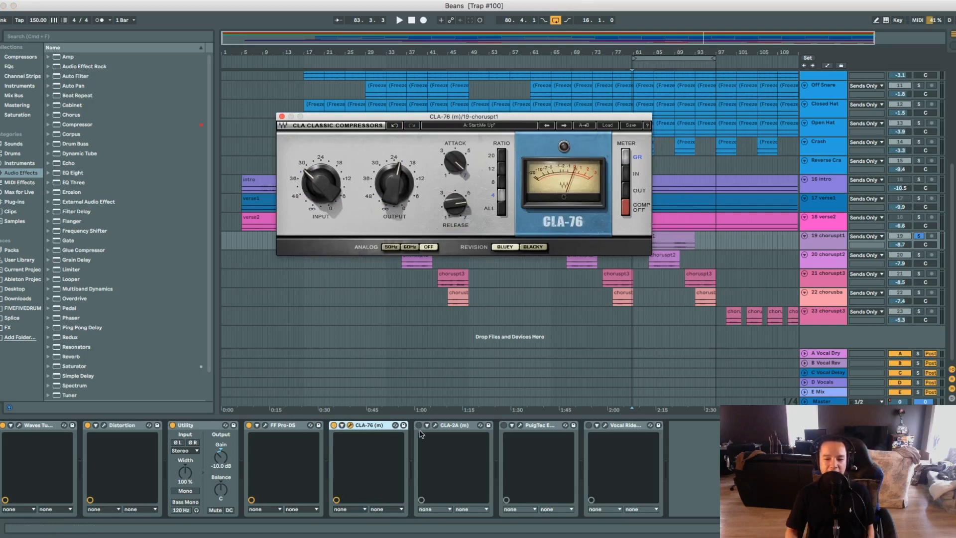
left_click(434, 425)
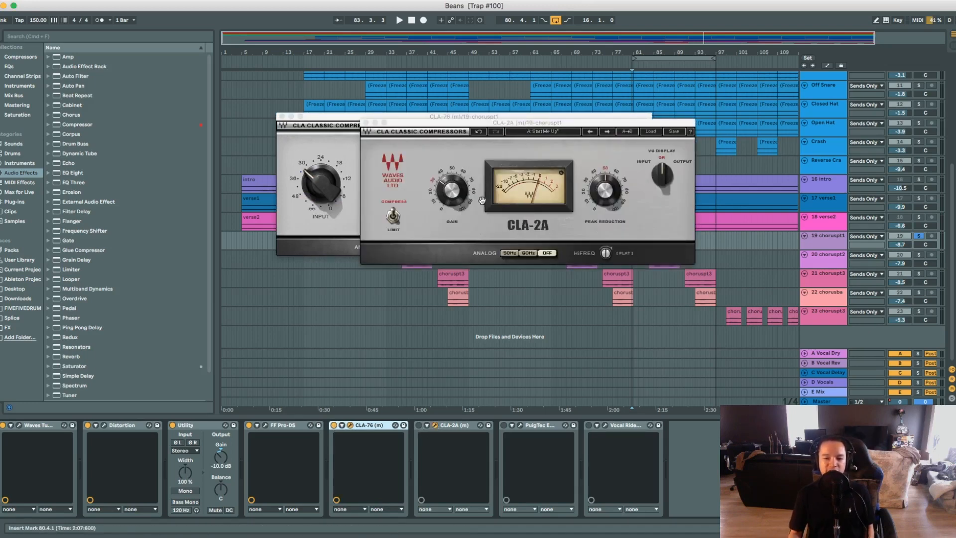
left_click(366, 123)
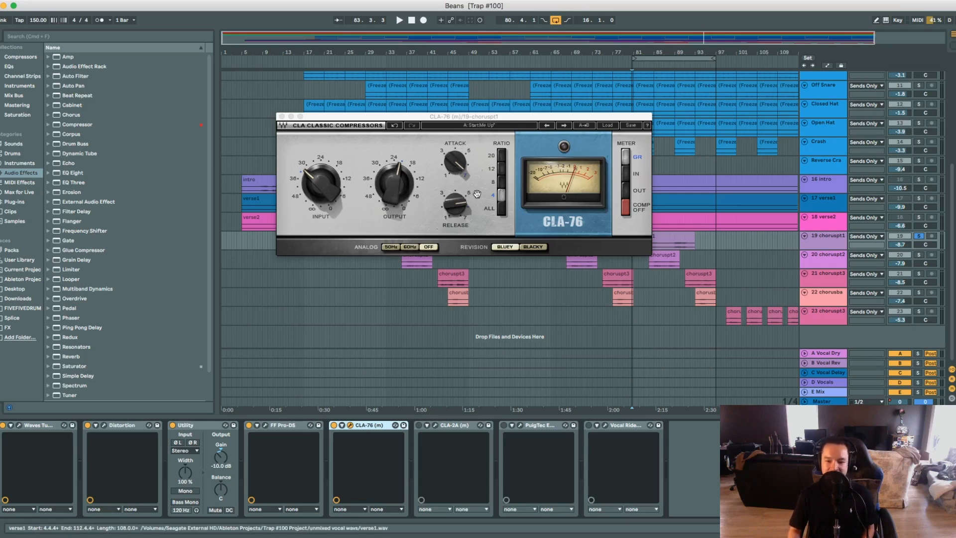
mouse_move(458, 205)
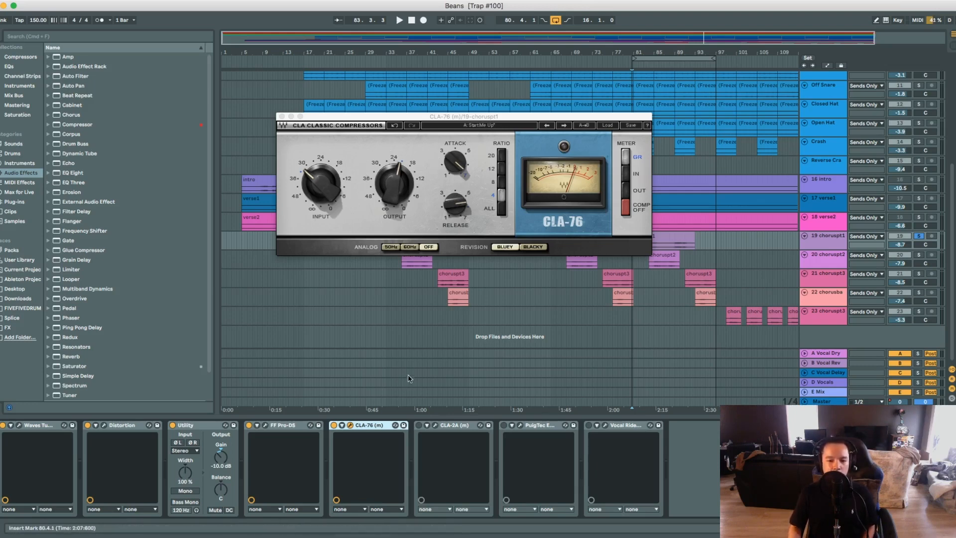
Play the choruspt1 vocal with the CLA-76 bypassed and re-enabled to compare its compression.
left_click(334, 425)
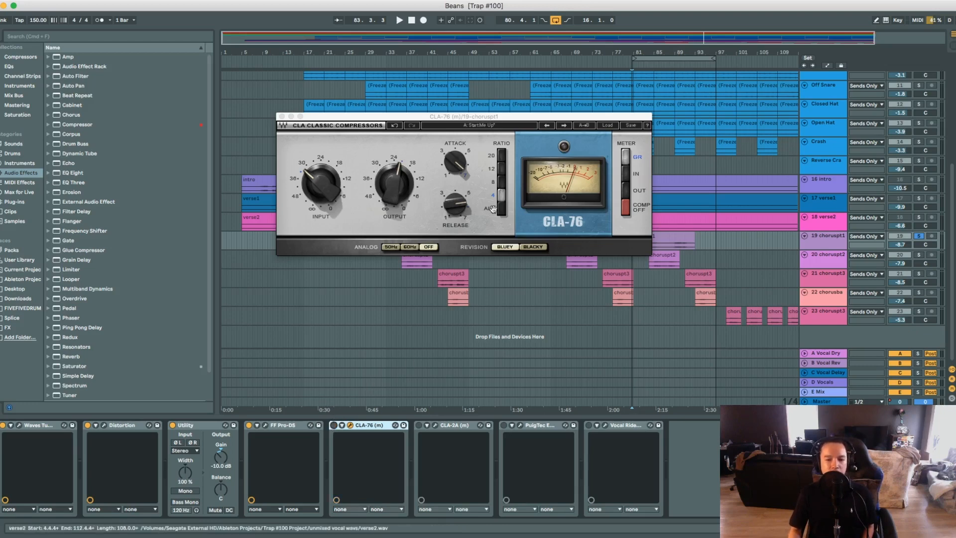
key("space")
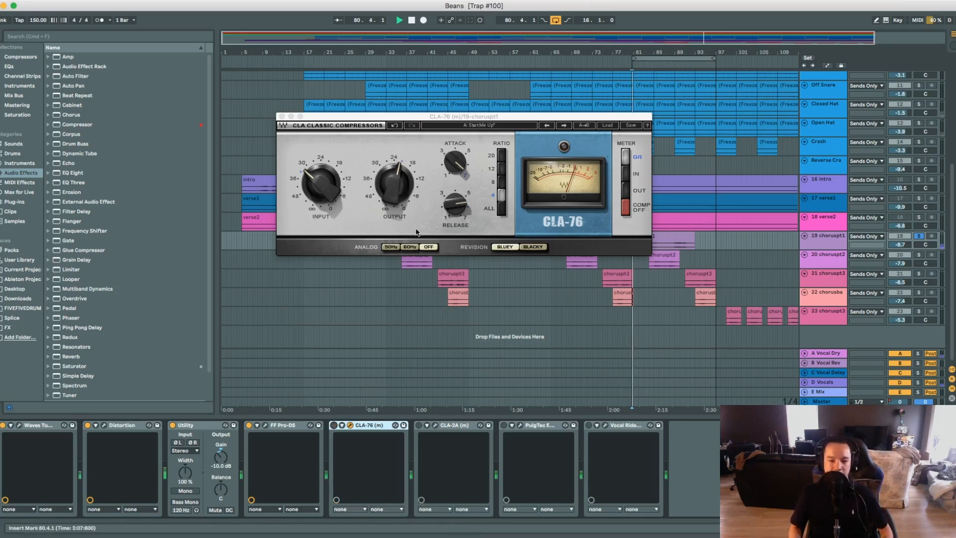
left_click(334, 426)
key("space")
key("space")
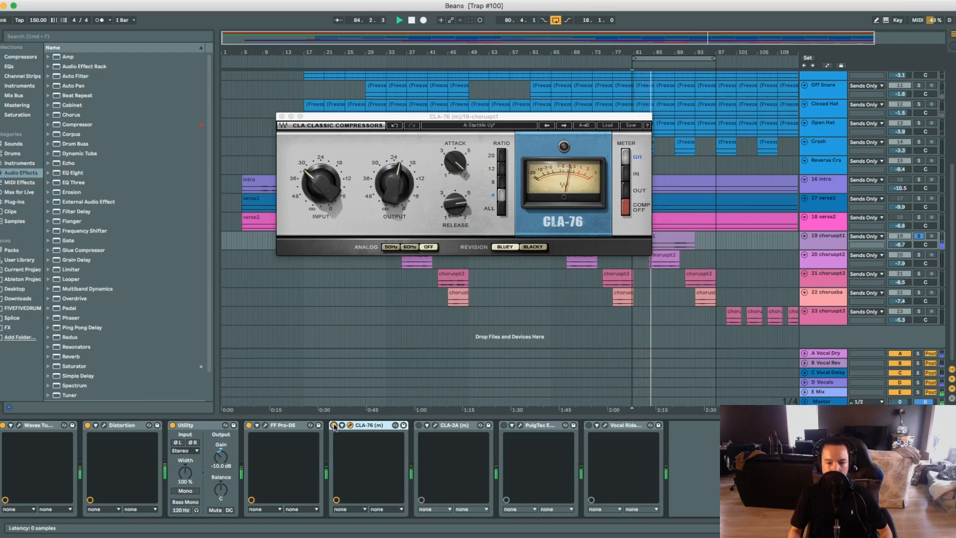
key("space")
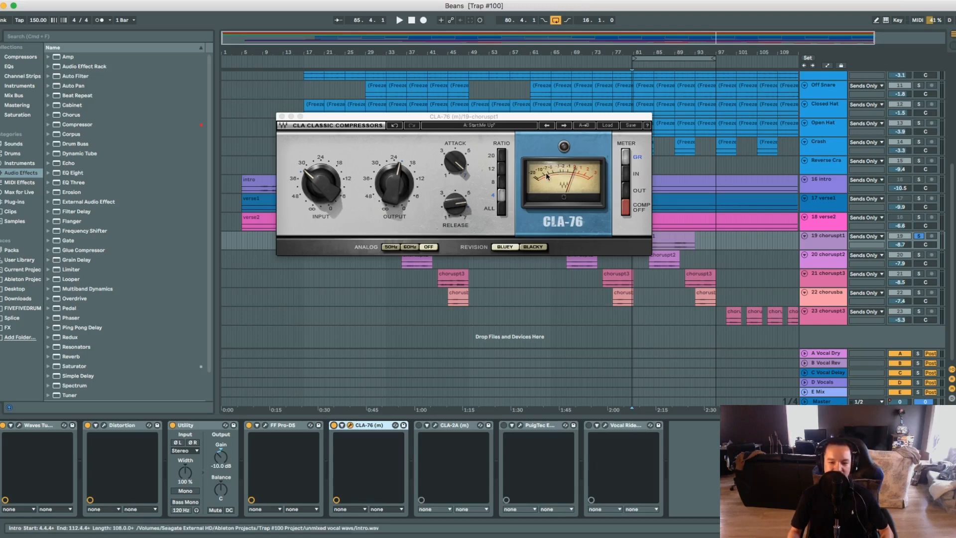
Play the choruspt1 vocal twice to watch the CLA-76 gain reduction meter, and close the compressor's window.
key("space")
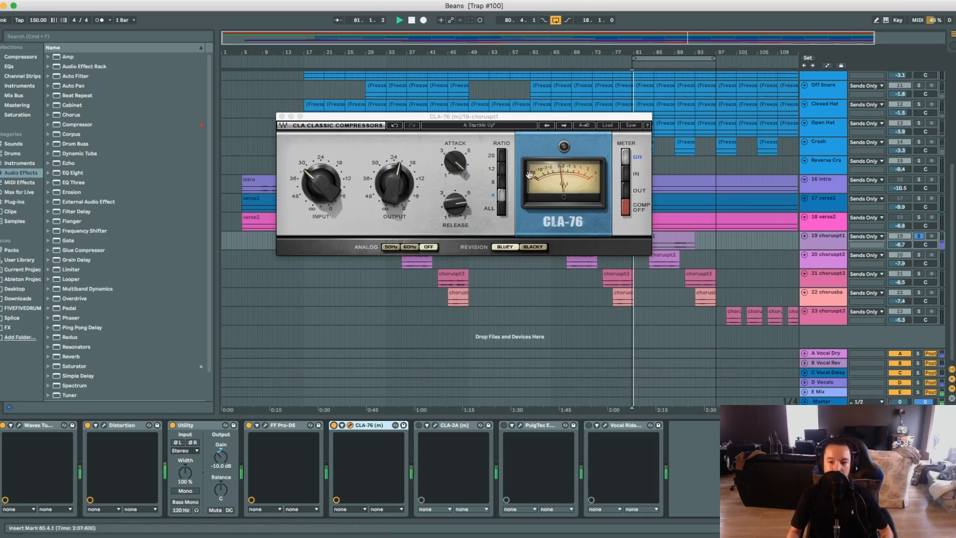
key("space")
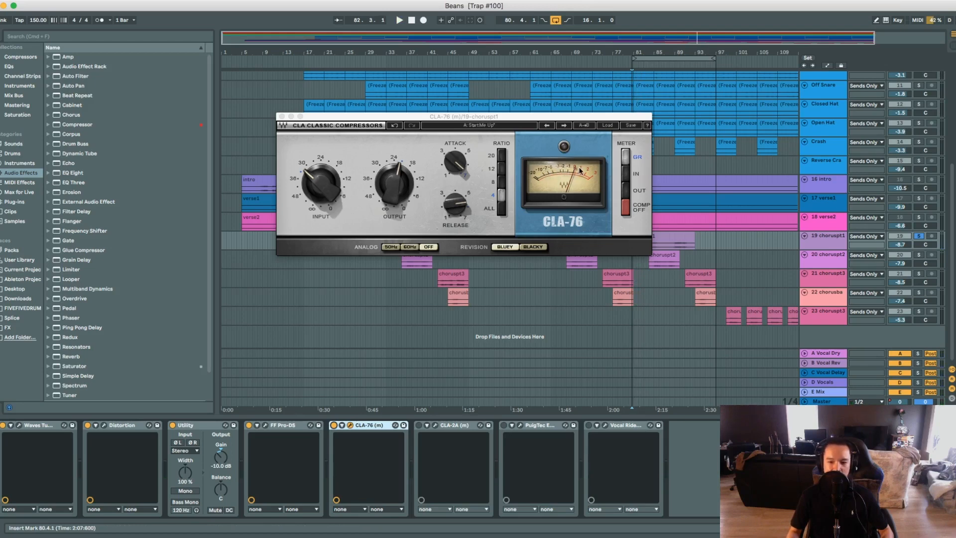
key("space")
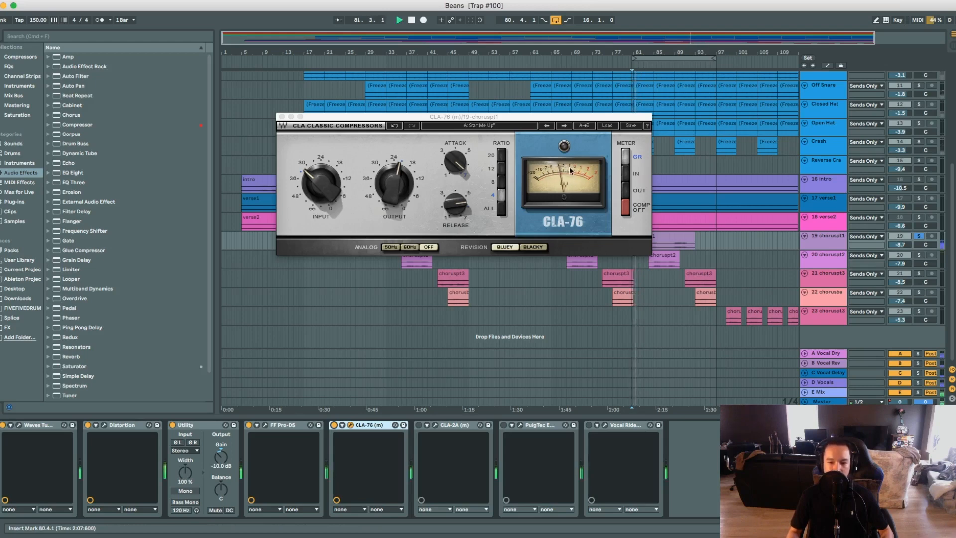
key("space")
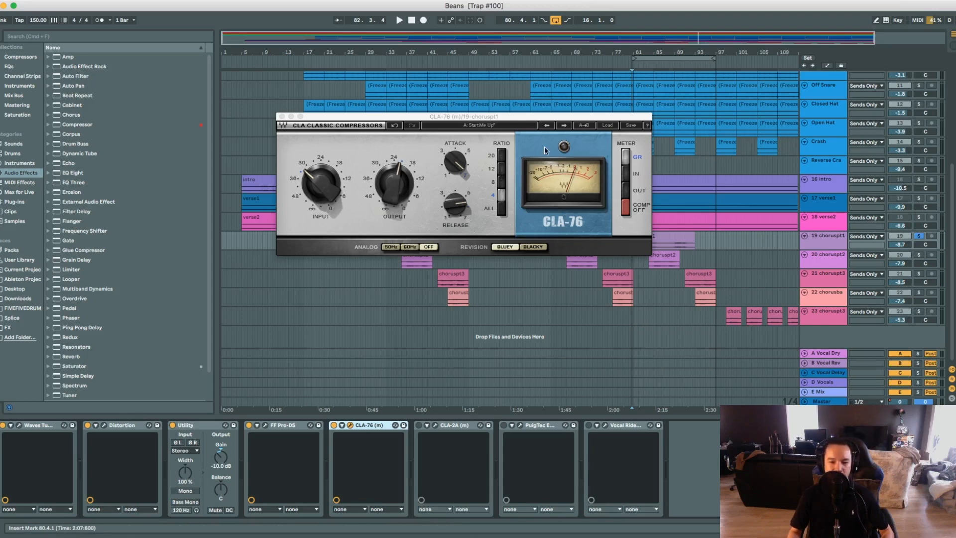
left_click(282, 116)
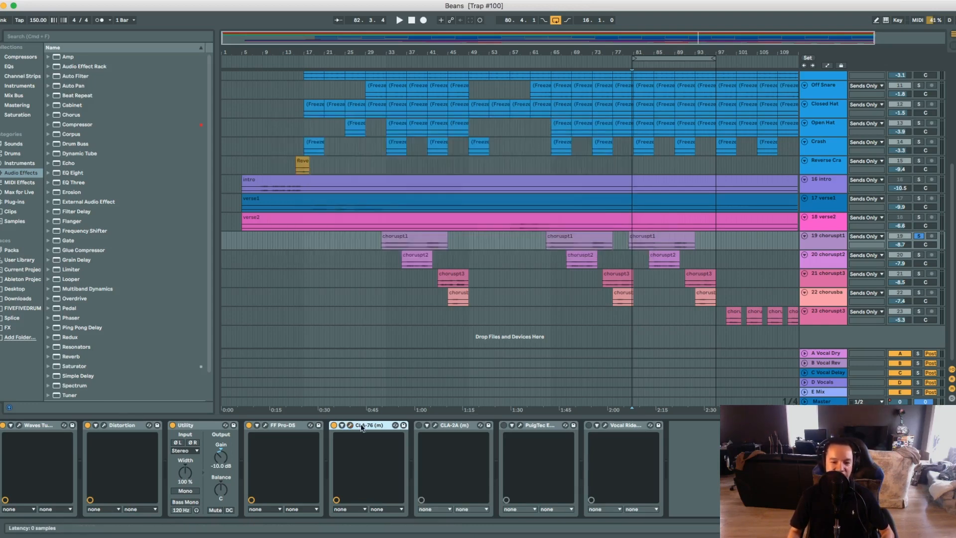
Enable the CLA-2A compressor on choruspt1 and open its settings, briefly reopening the CLA-76 window for comparison.
left_click(452, 426)
left_click(434, 425)
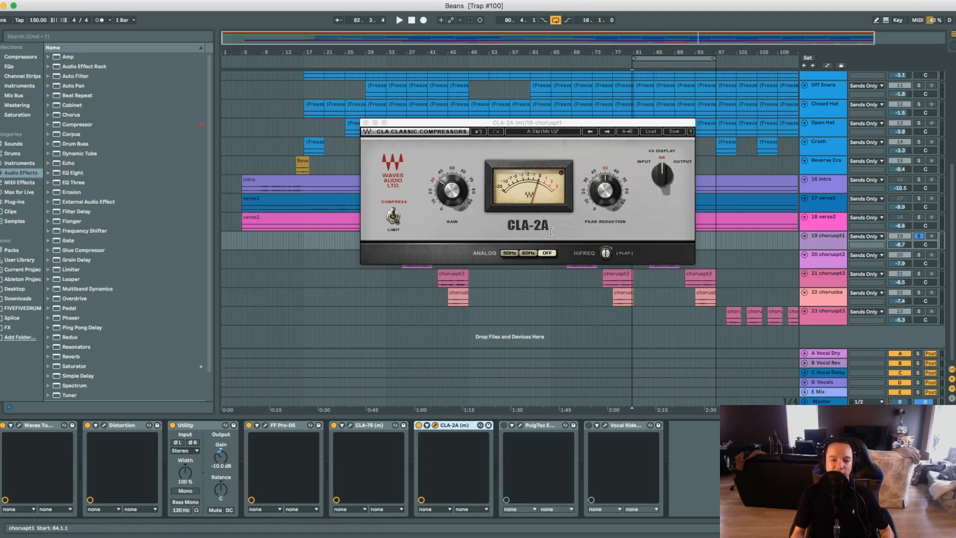
left_click(360, 431)
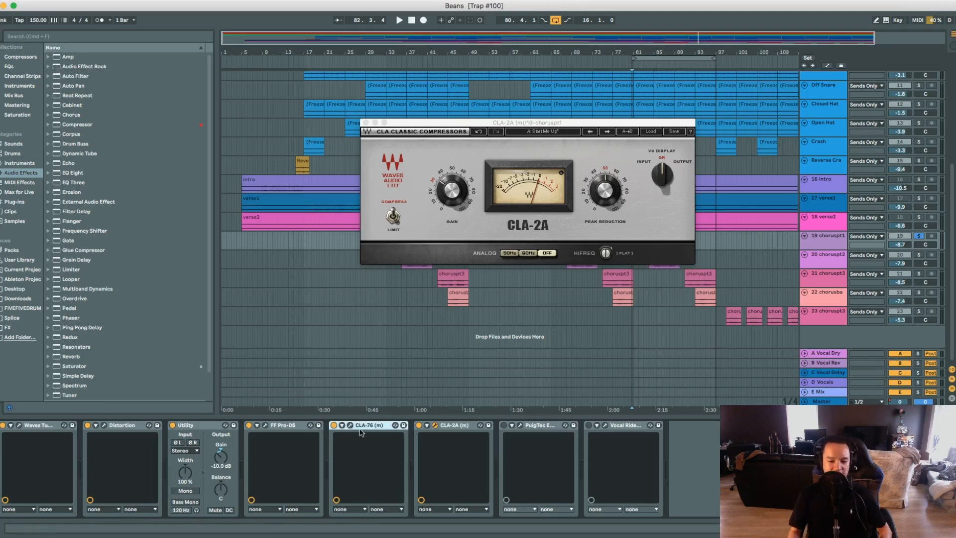
left_click(351, 425)
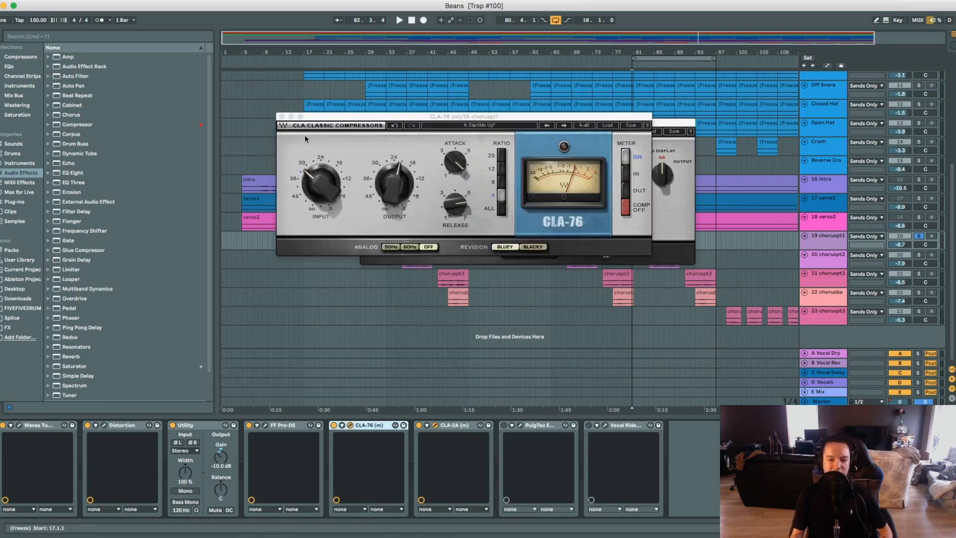
left_click(282, 117)
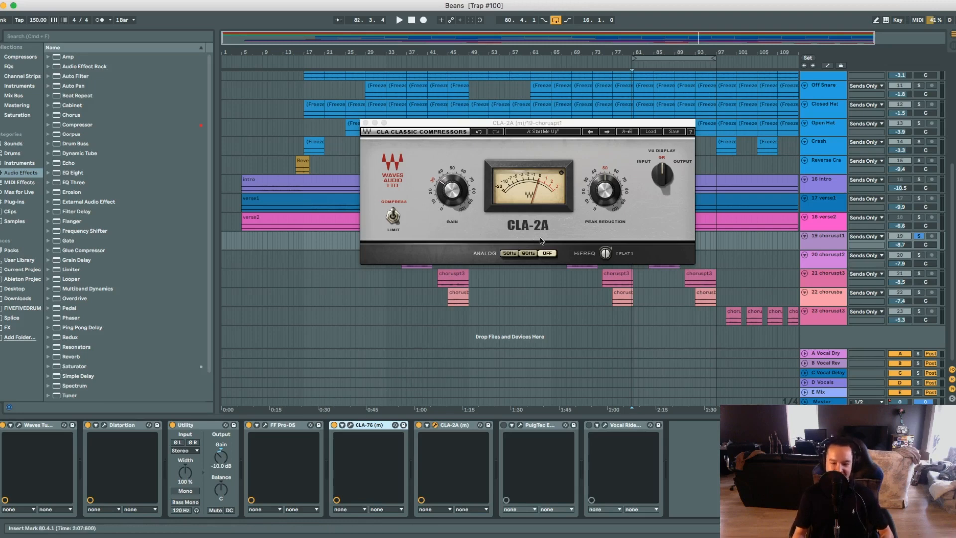
Reposition the CLA-2A window and play the choruspt1 vocal to watch its gain reduction meter.
left_click_drag(581, 122, 501, 124)
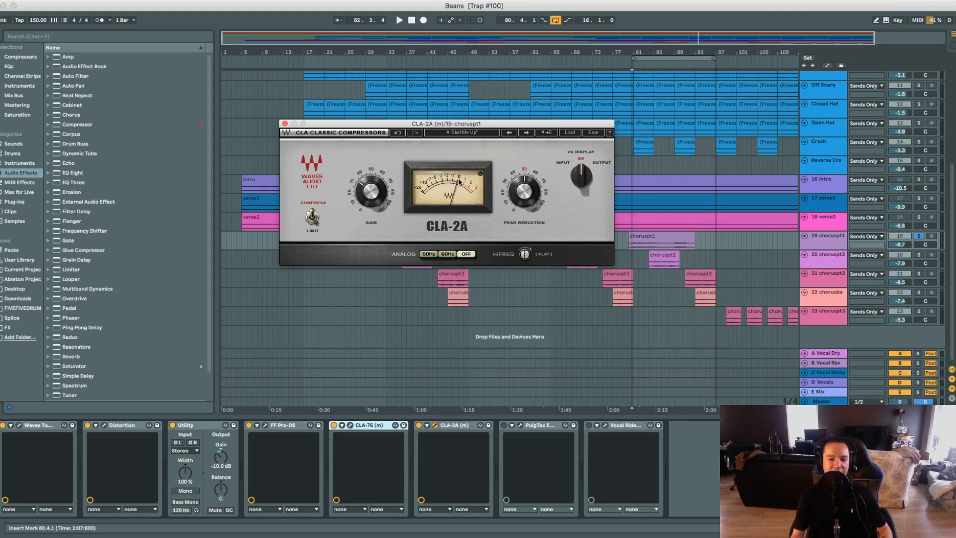
key("space")
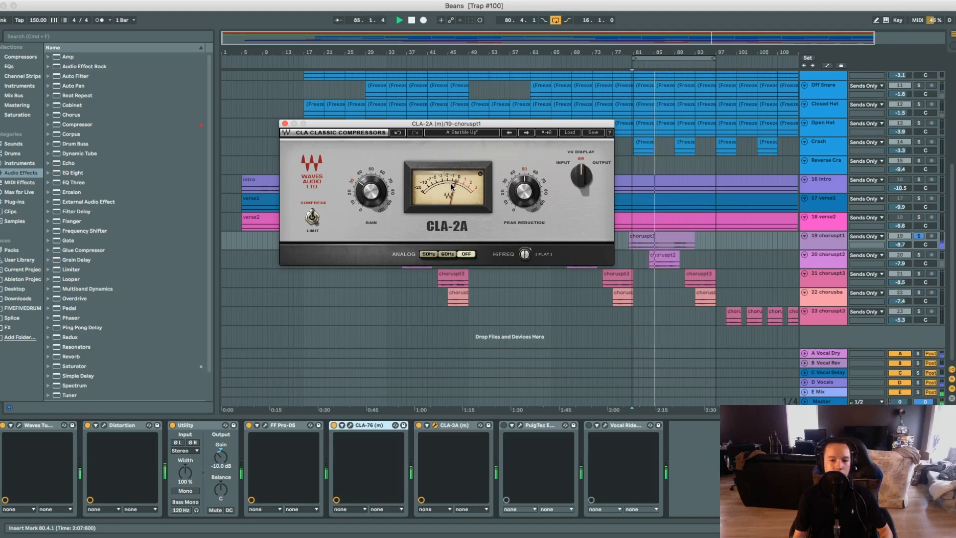
key("space")
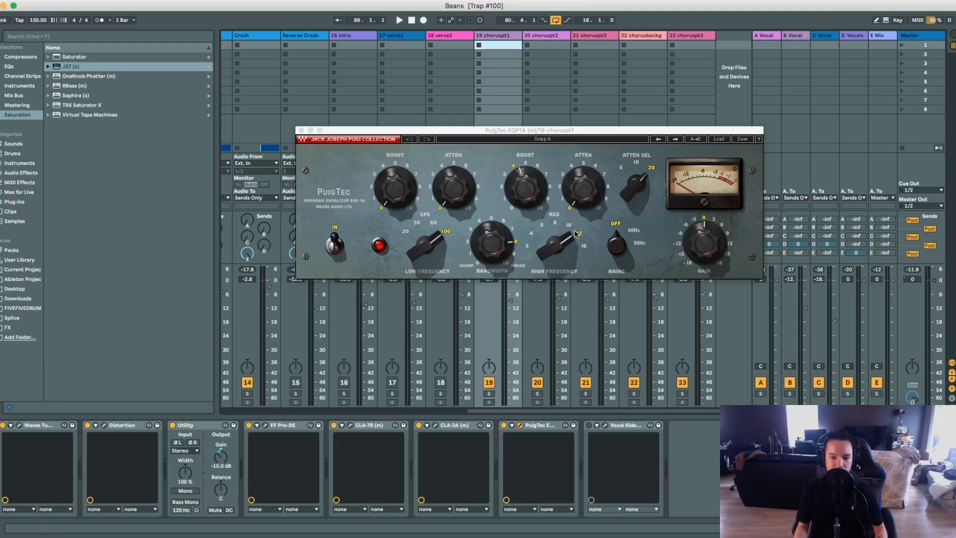
Play the chorus without the PuigTec EQP1A, re-enable the EQ on choruspt1 and review its settings.
mouse_move(521, 173)
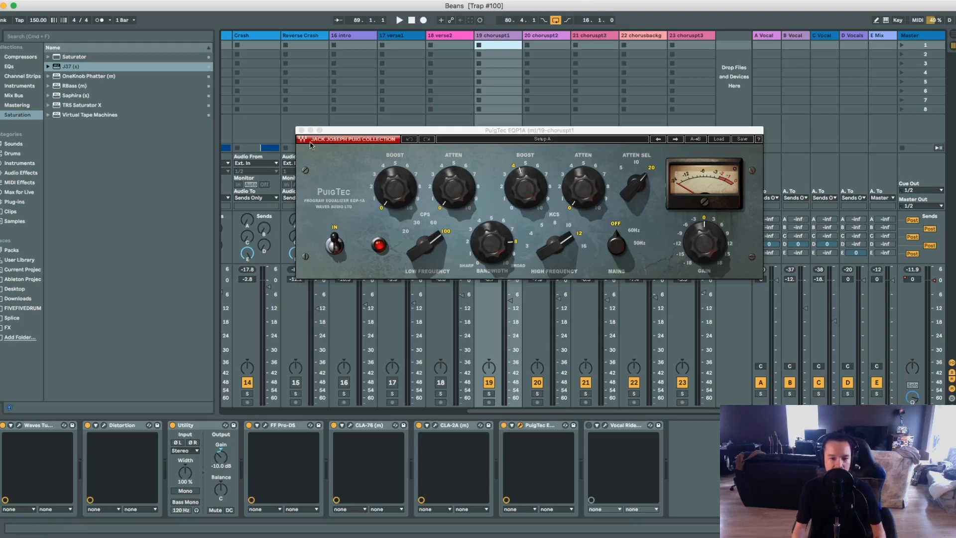
key("space")
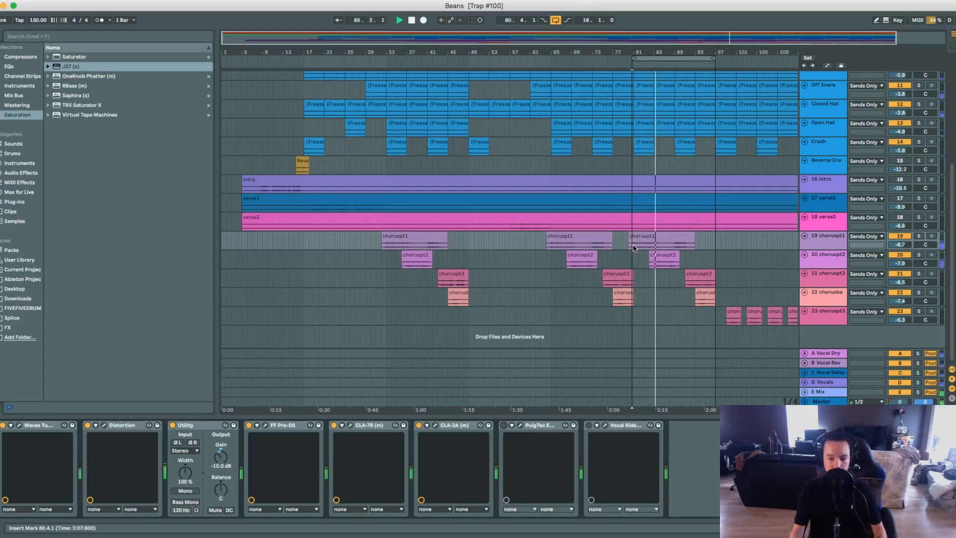
left_click(504, 425)
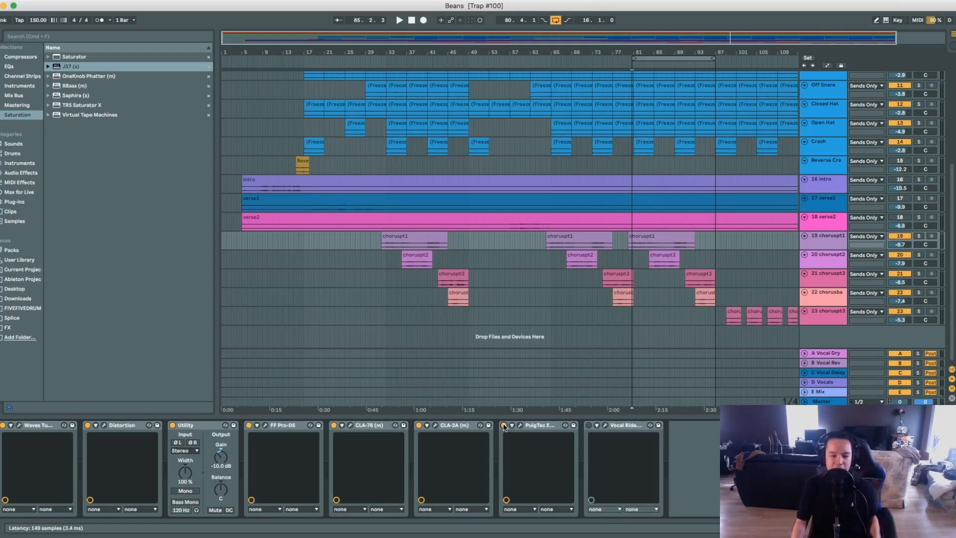
left_click(519, 426)
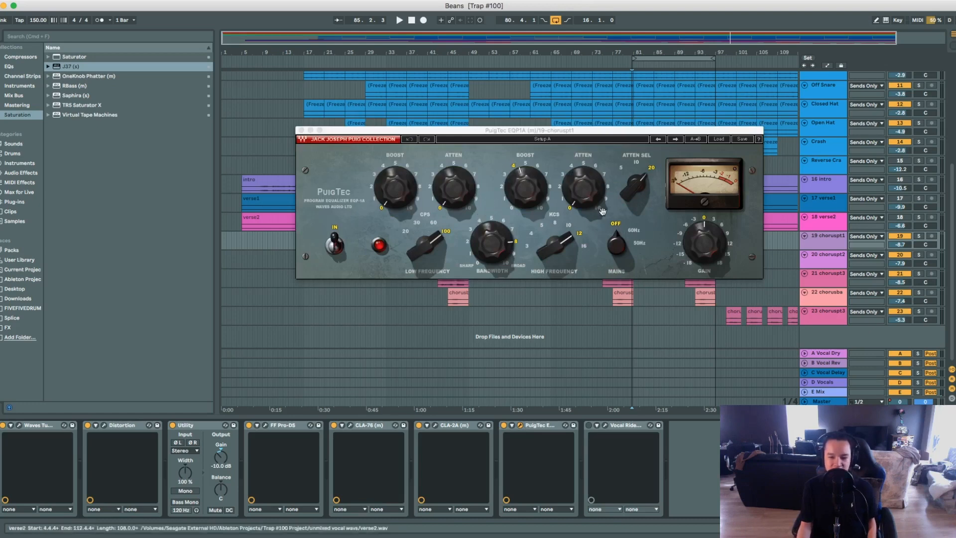
left_click(519, 425)
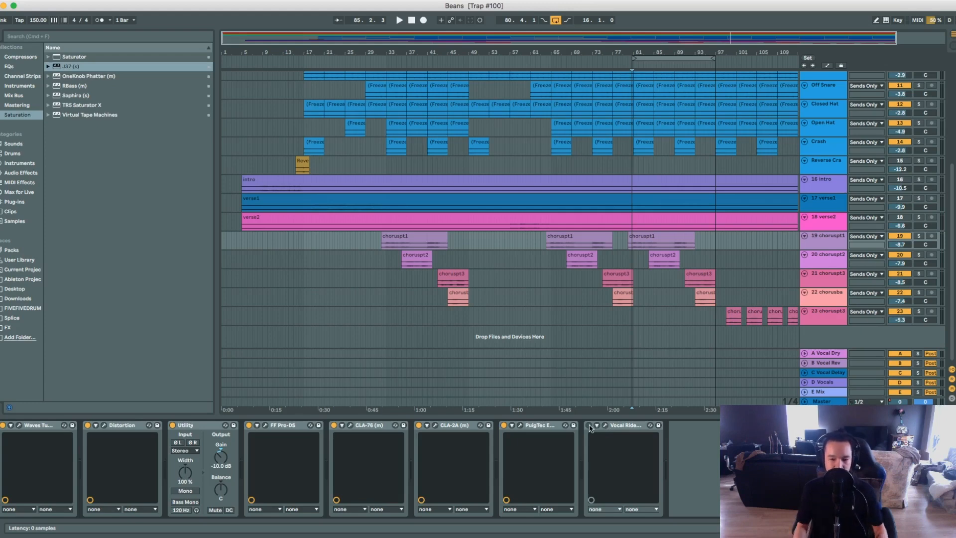
Enable Vocal Rider on choruspt1, open its settings and reposition the window clear of the webcam area.
left_click(590, 425)
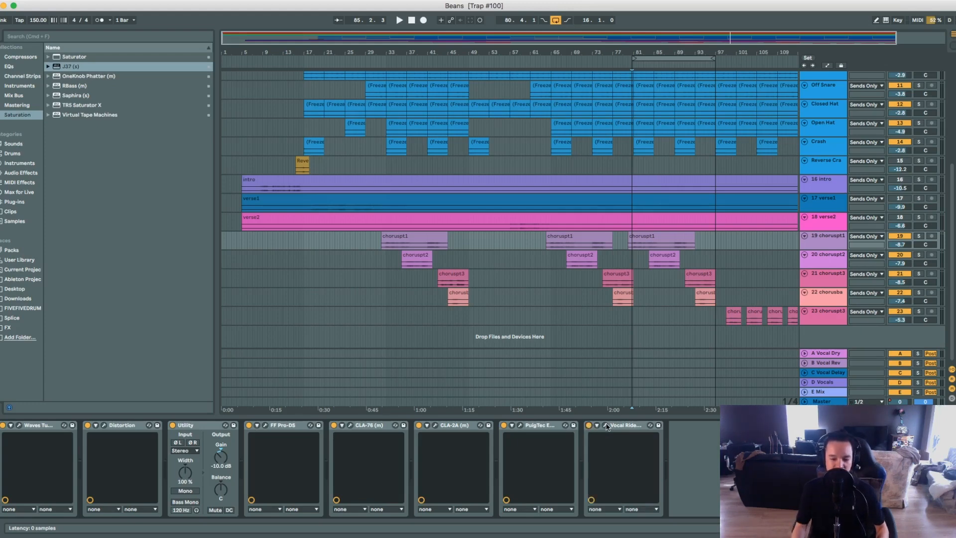
left_click(605, 425)
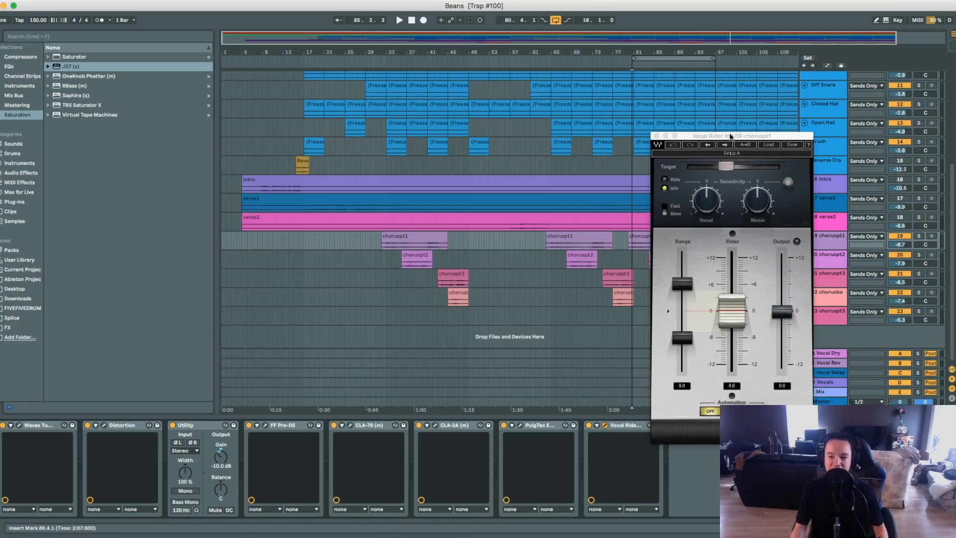
left_click_drag(728, 135, 494, 82)
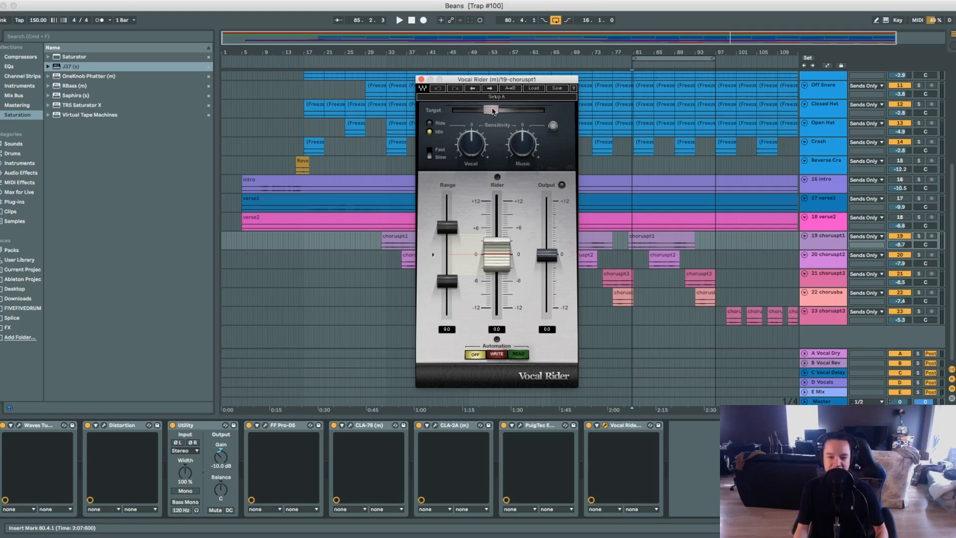
mouse_move(490, 107)
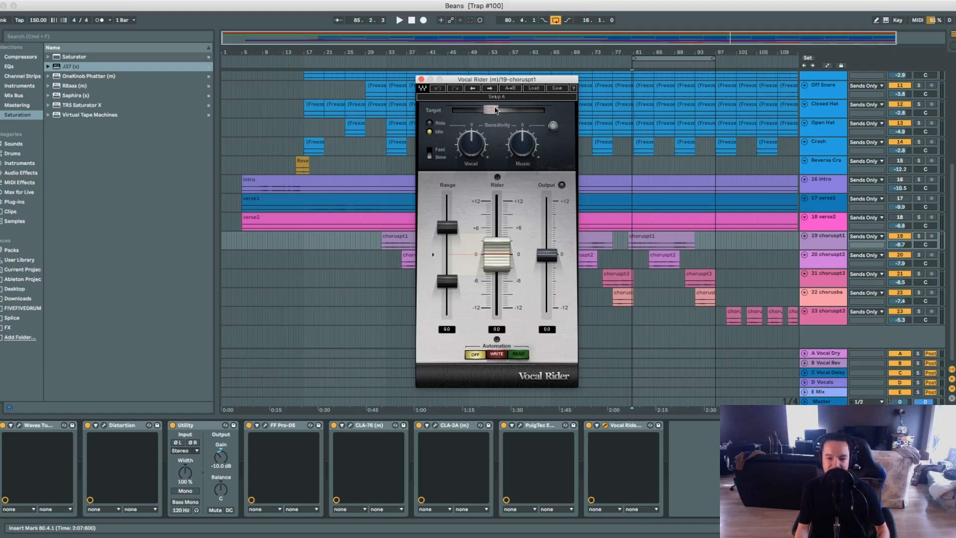
Play the chorus twice to watch how the Vocal Rider fader follows its Target level, and close its window.
key("space")
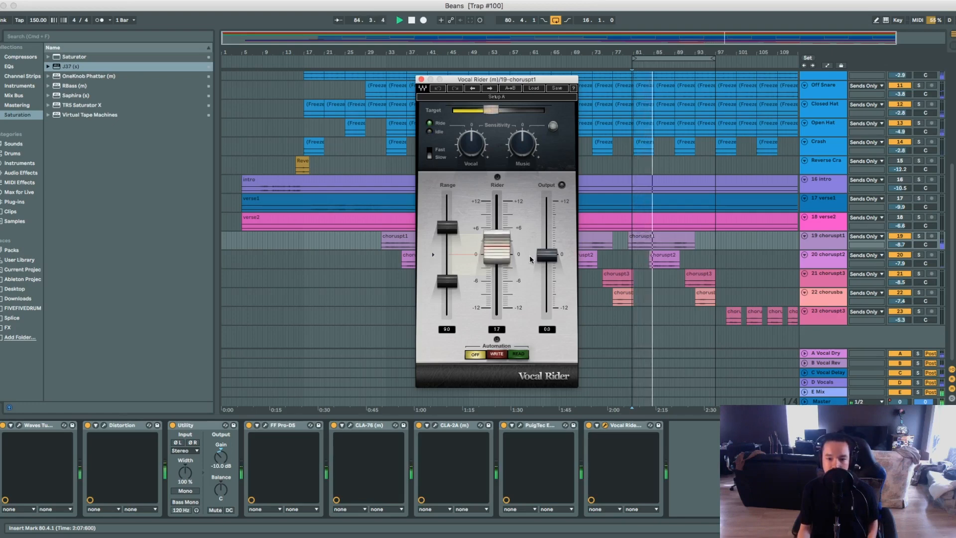
key("space")
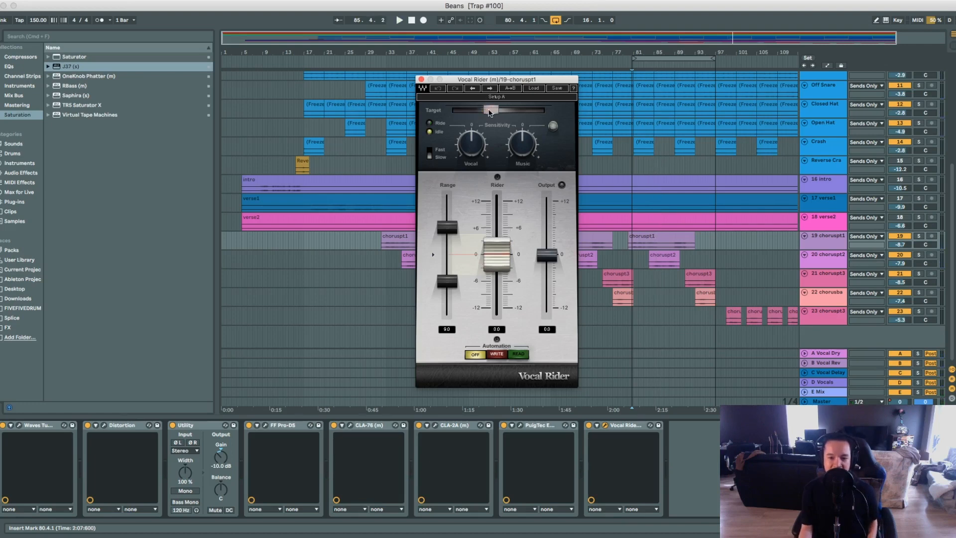
left_click(490, 112)
left_click(490, 112)
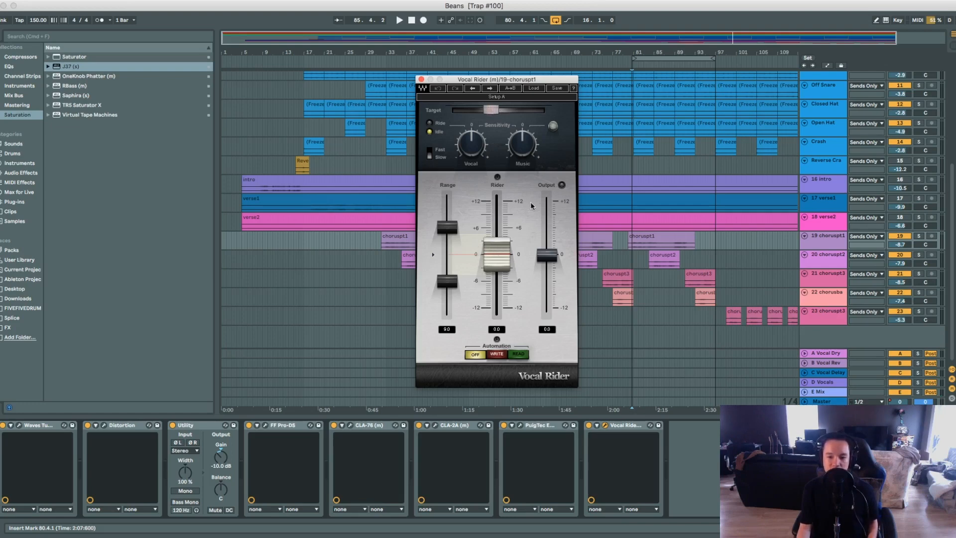
key("space")
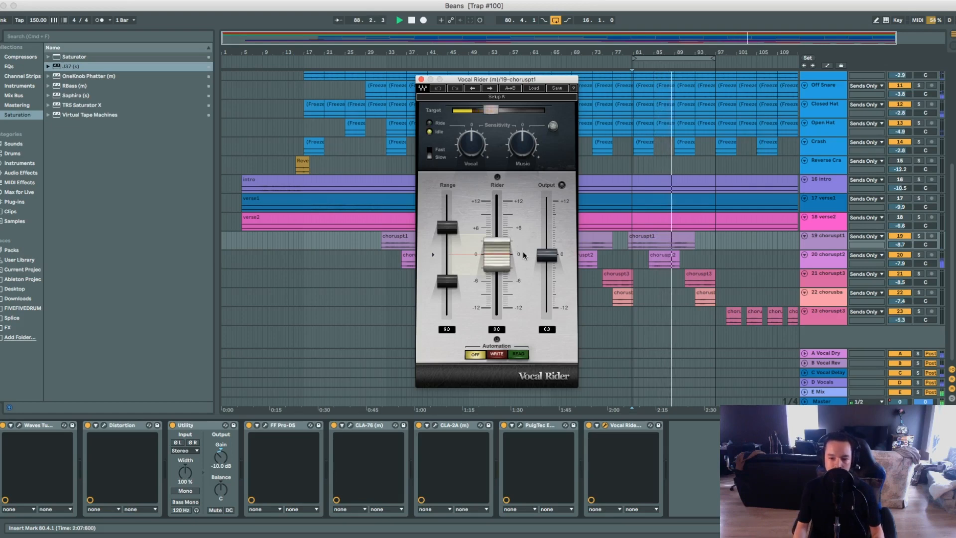
left_click(421, 79)
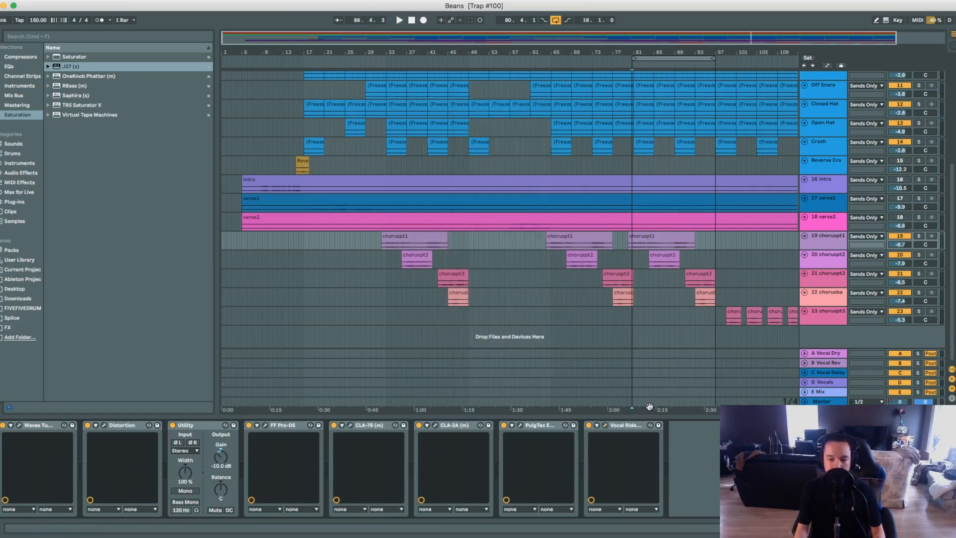
Play the chorus with Vocal Rider bypassed and re-enabled to compare the vocal level.
left_click(589, 426)
key("space")
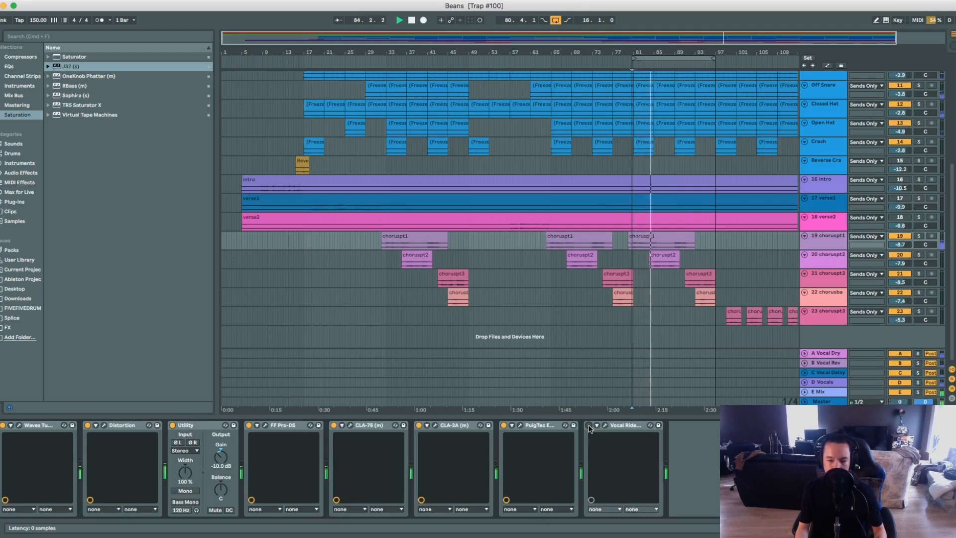
left_click(589, 426)
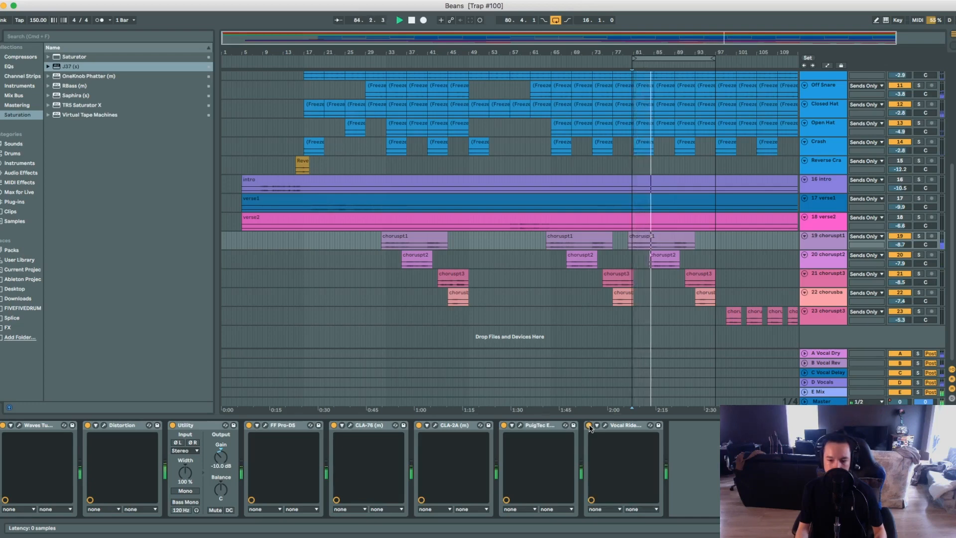
key("space")
left_click(604, 425)
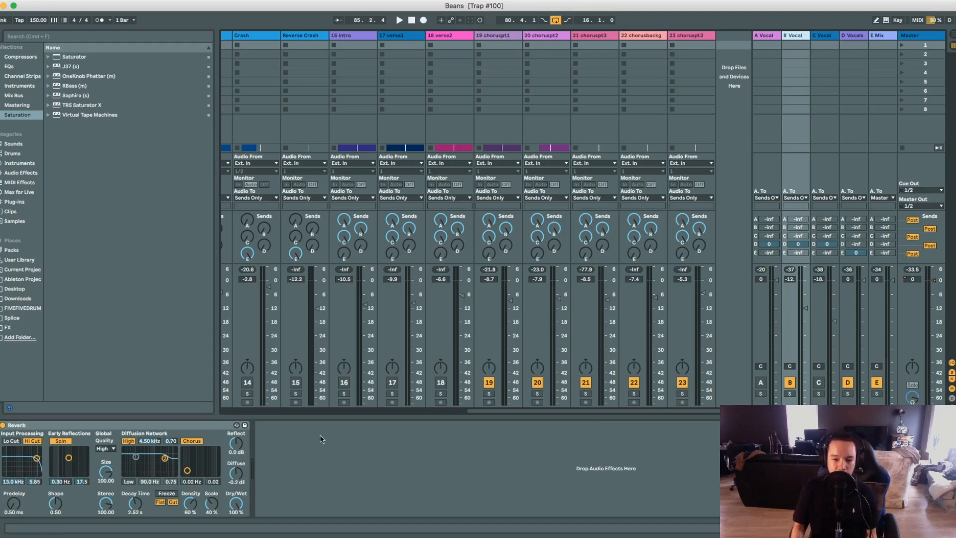
Turn on the A Vocal return and play the chorus with the B Vocal reverb return off and back on.
left_click(88, 425)
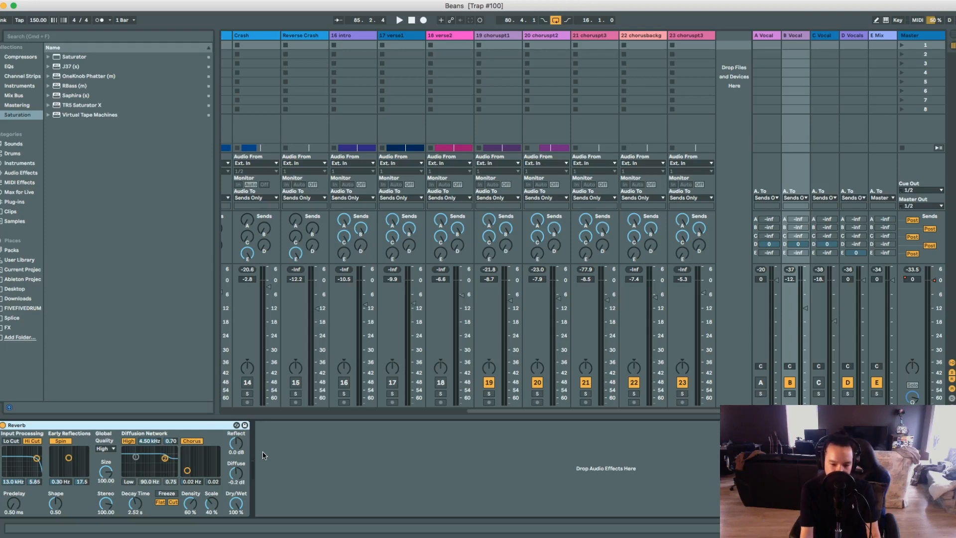
left_click(760, 382)
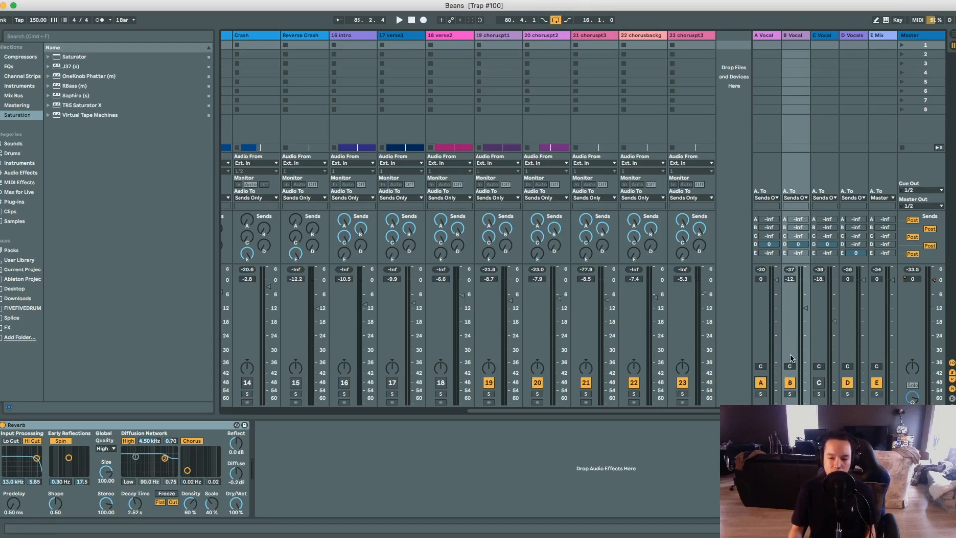
left_click(789, 382)
key("space")
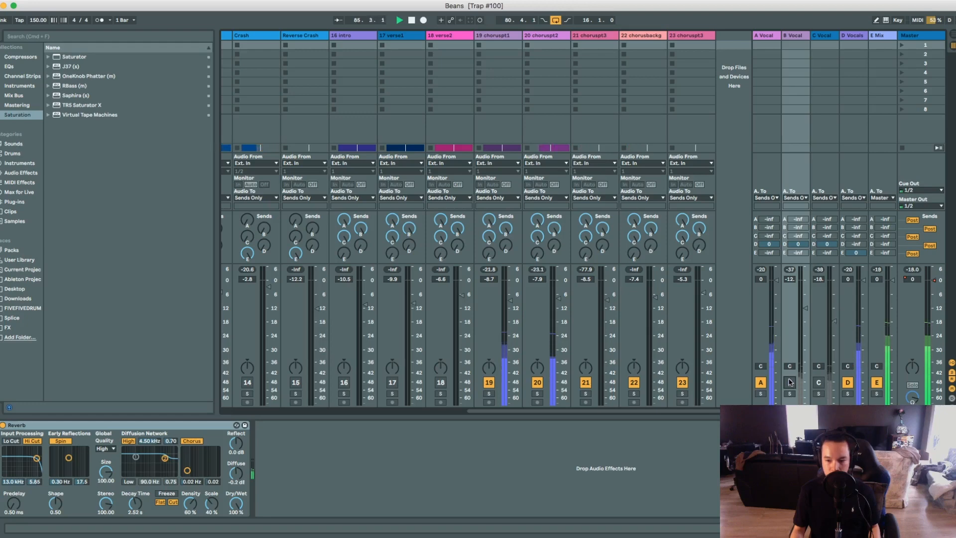
left_click(790, 382)
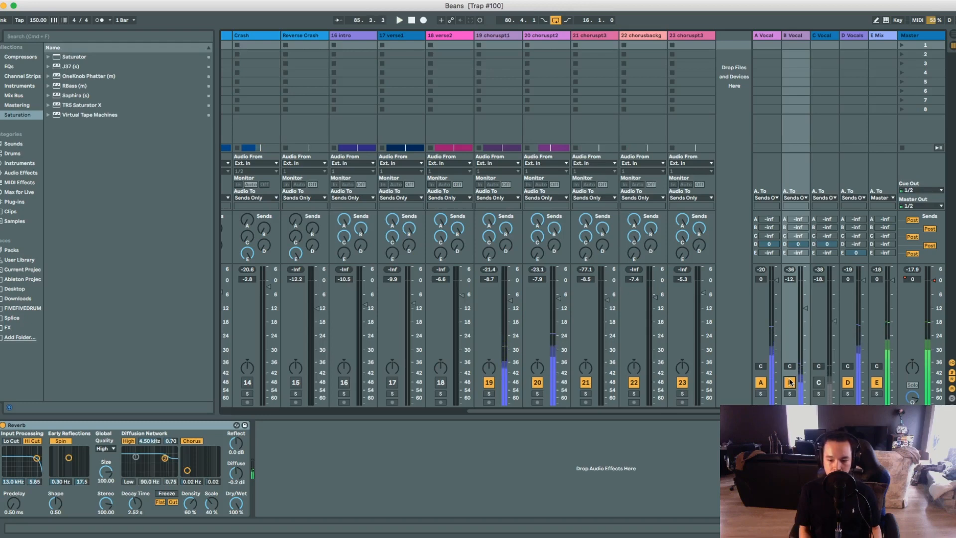
key("space")
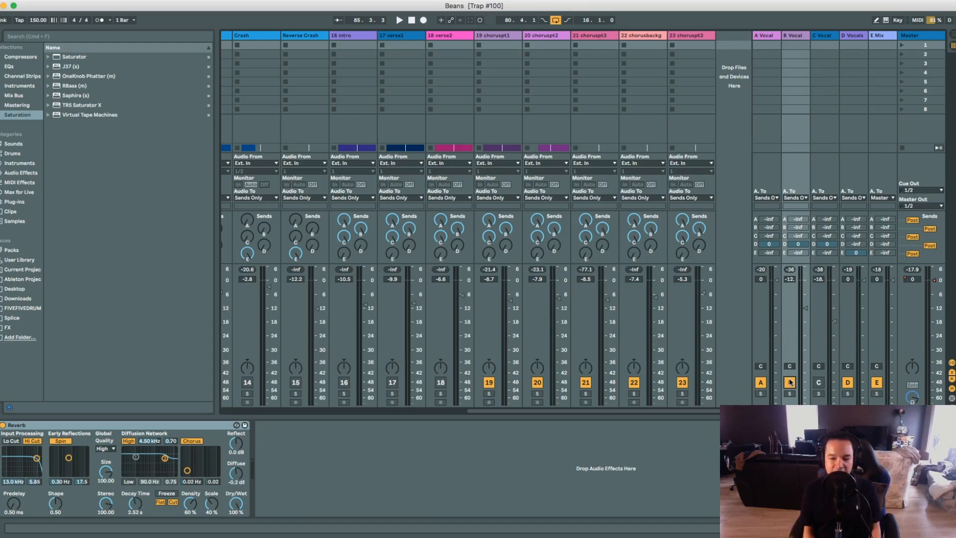
Open H-Delay on the C Vocal return and play the chorus with that return off and on while B Vocal stays off.
left_click(818, 401)
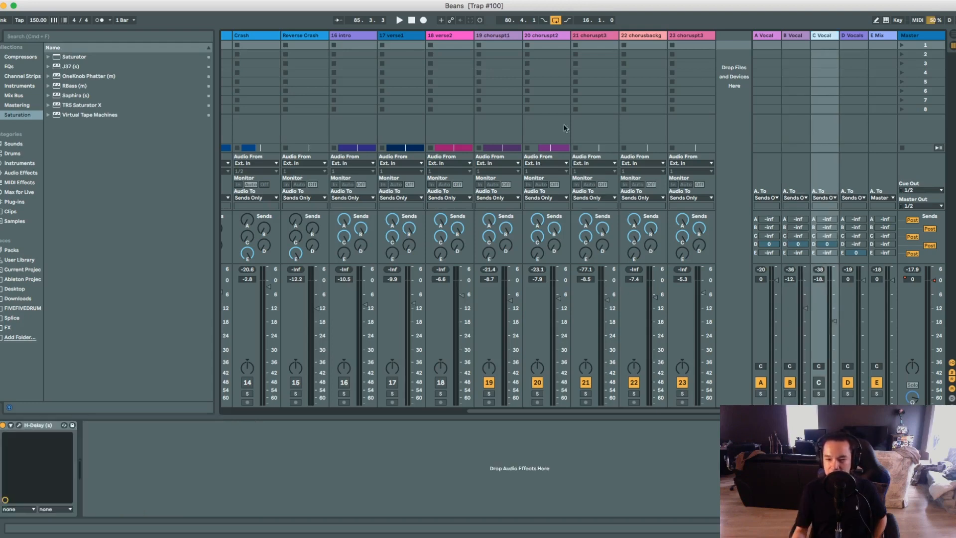
left_click(19, 425)
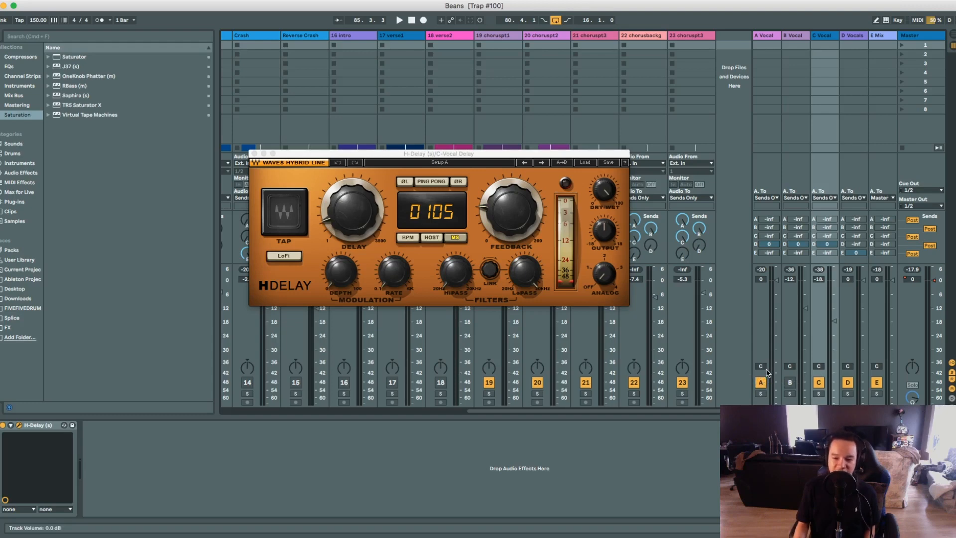
key("space")
left_click(818, 382)
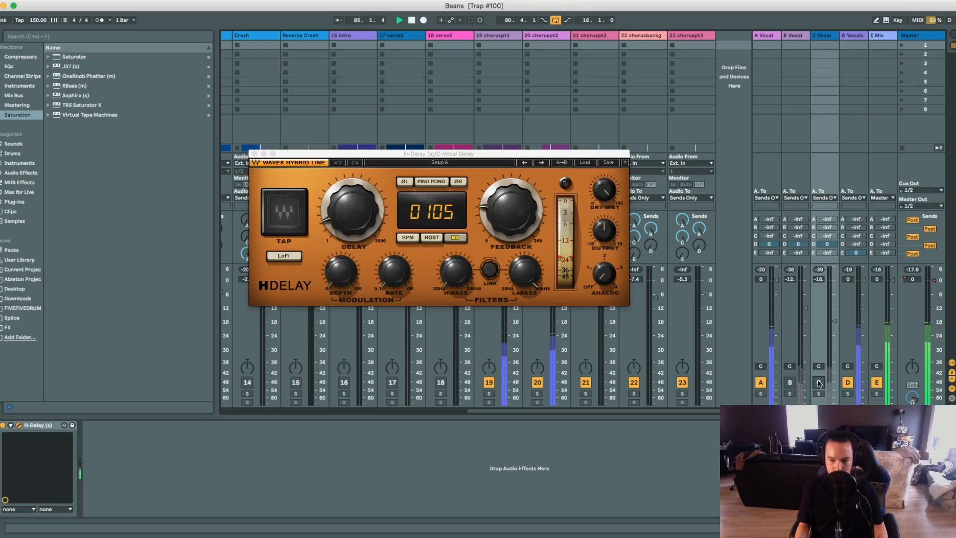
left_click(818, 382)
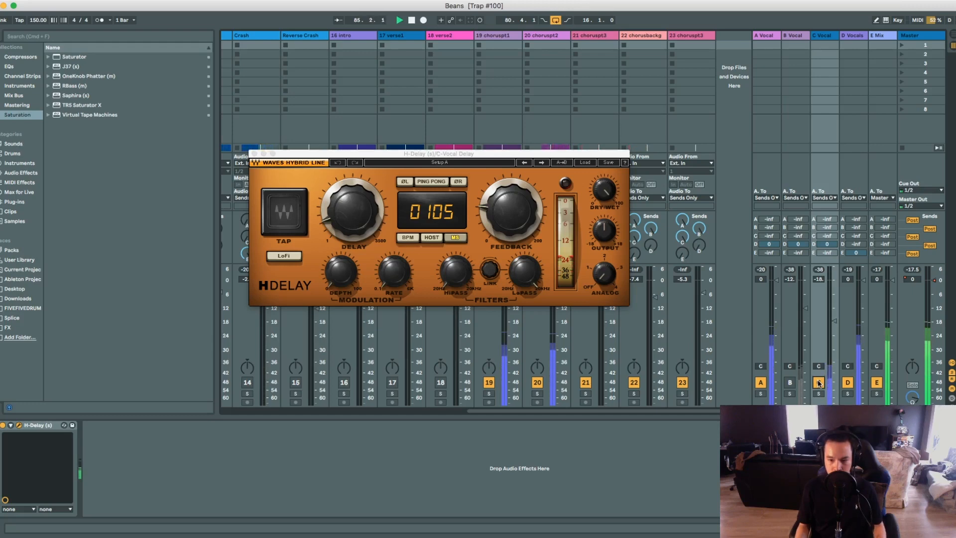
key("space")
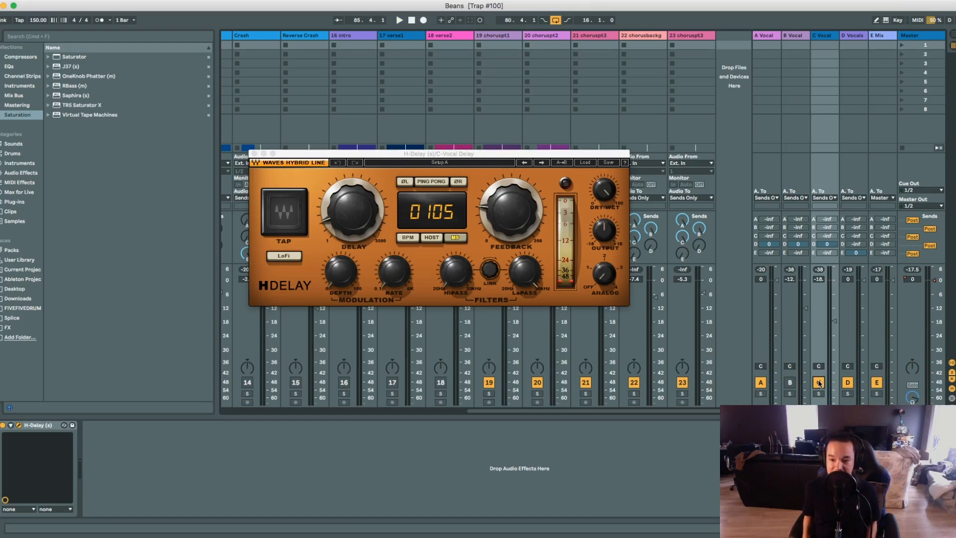
Close the H-Delay window and play the chorus with the B Vocal and C Vocal returns off and back on together.
left_click(791, 383)
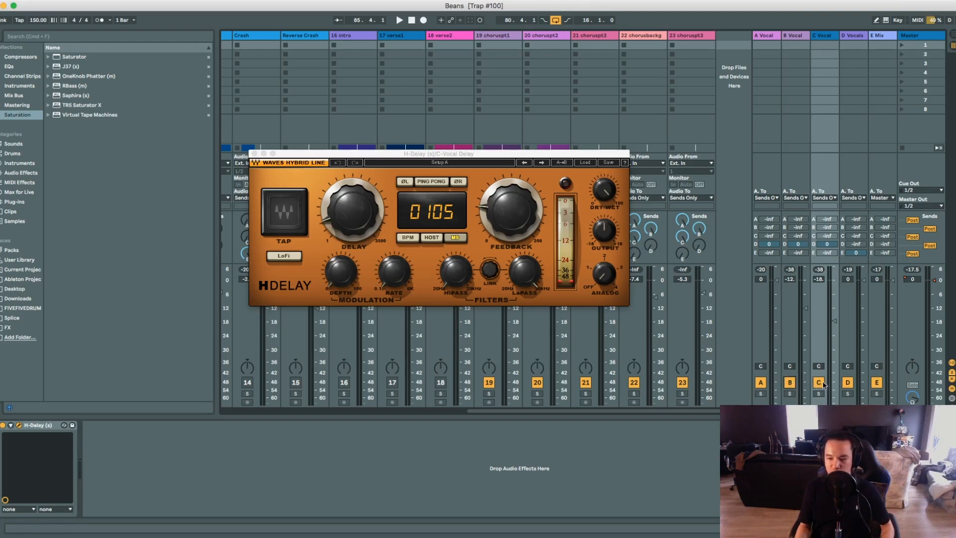
left_click(254, 154)
left_click(790, 383)
key("space")
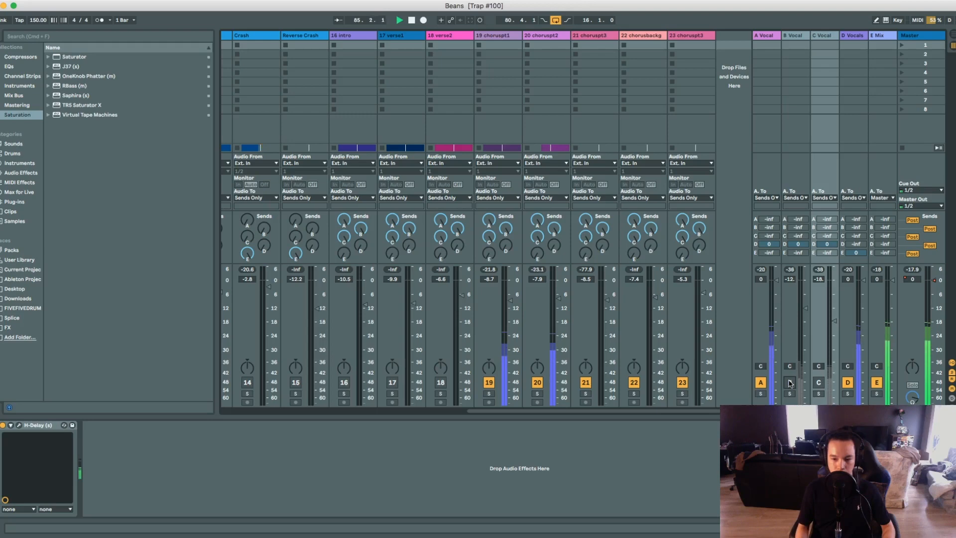
left_click(789, 383)
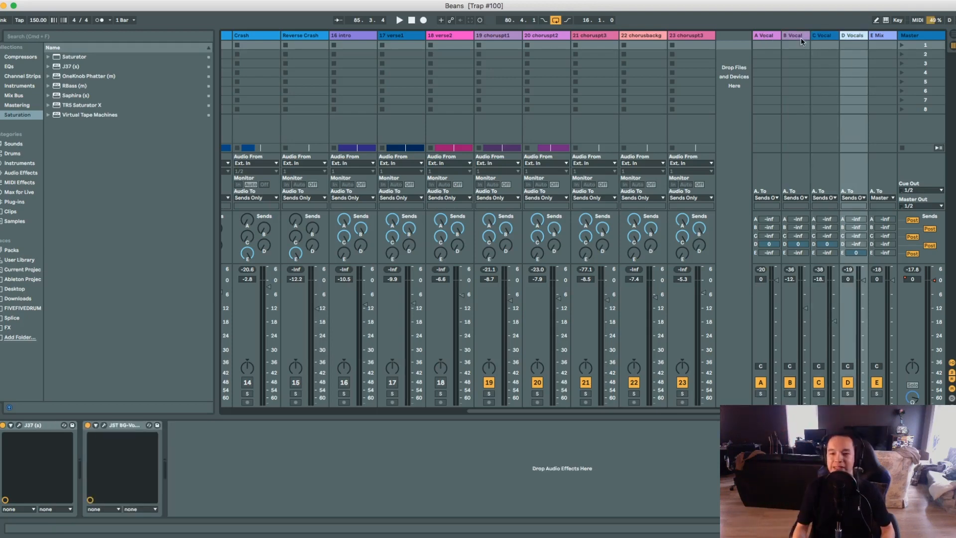
Look through the device chains on the A Vocal, B Vocal and C Vocal return tracks.
left_click(798, 39)
left_click(825, 35)
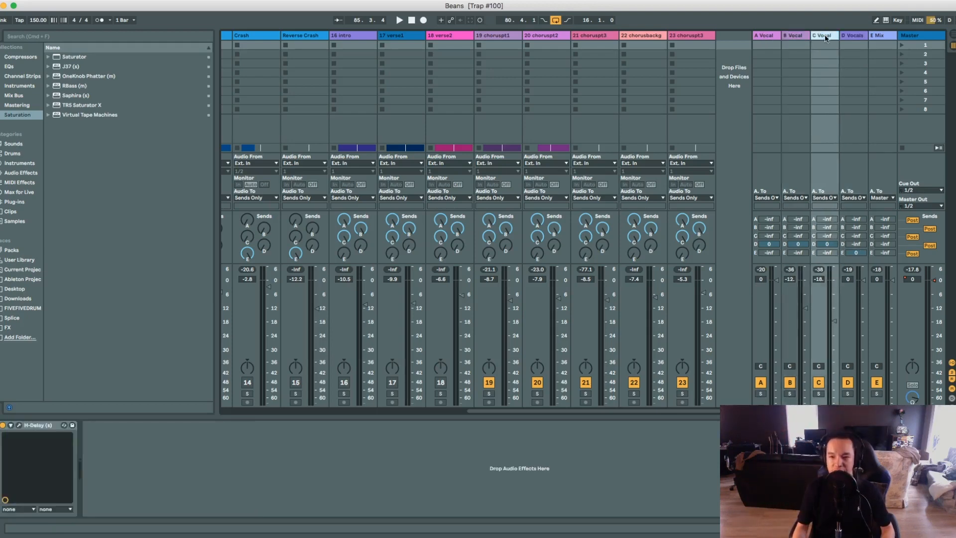
left_click(767, 38)
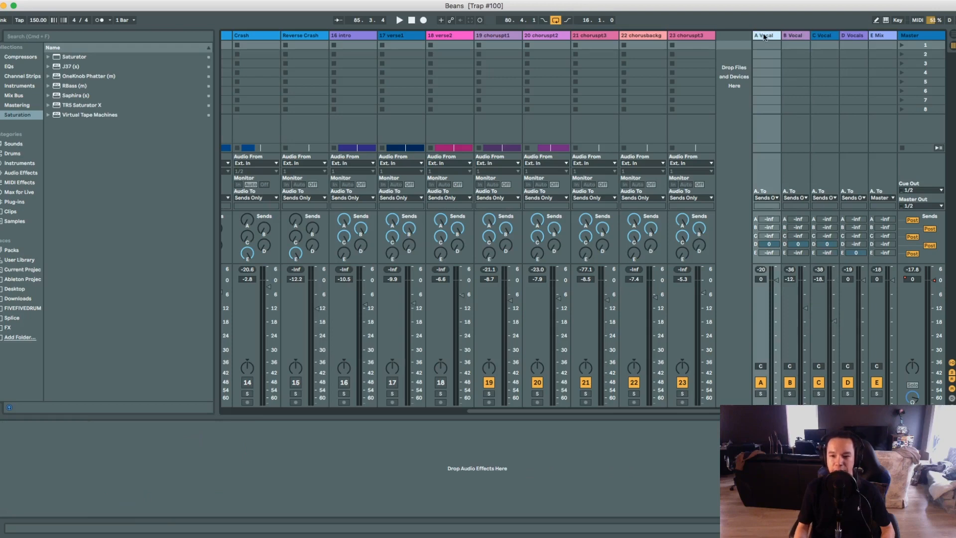
left_click(788, 36)
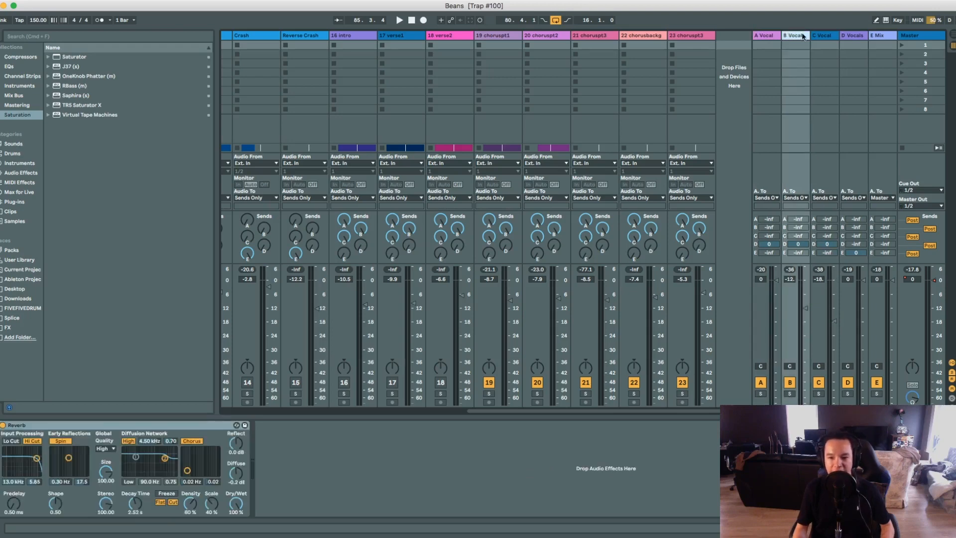
left_click(823, 33)
key("Left")
key("Left")
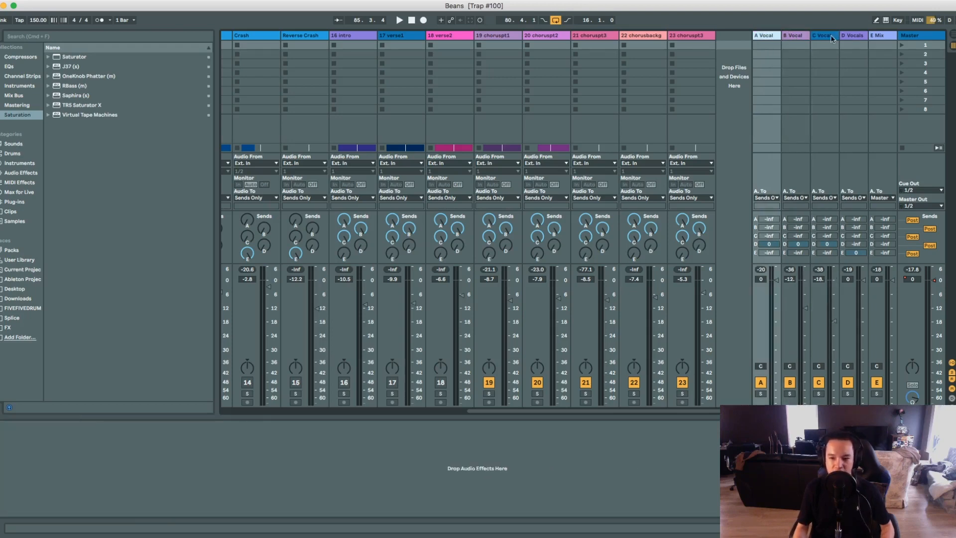
On the D Vocals return, turn off JST BG-Vocals, open the J37 settings and move the window over the mixer.
left_click(851, 34)
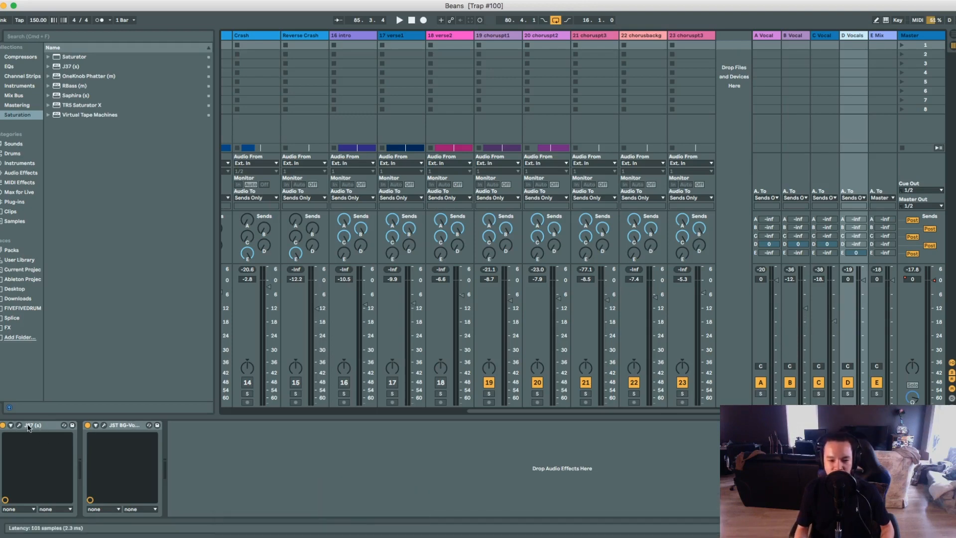
left_click(88, 425)
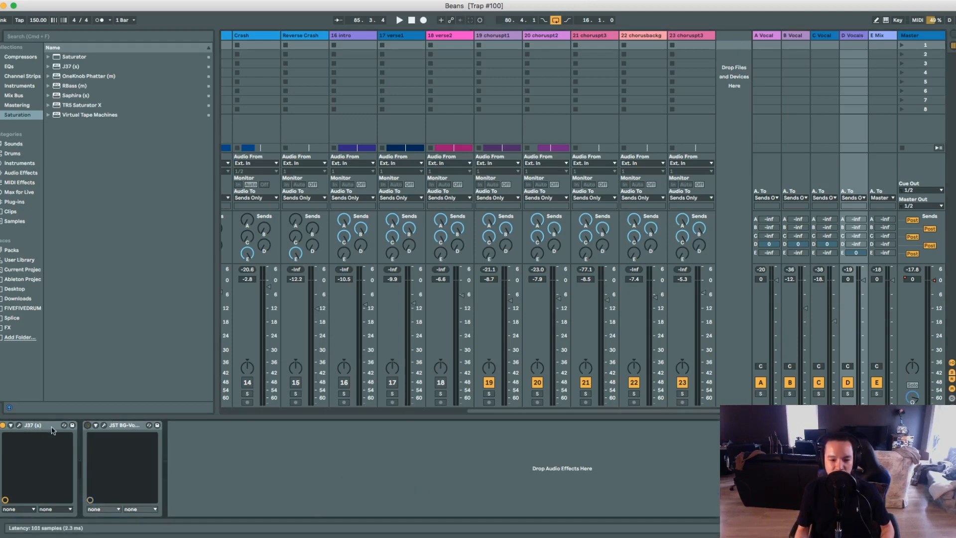
left_click(19, 424)
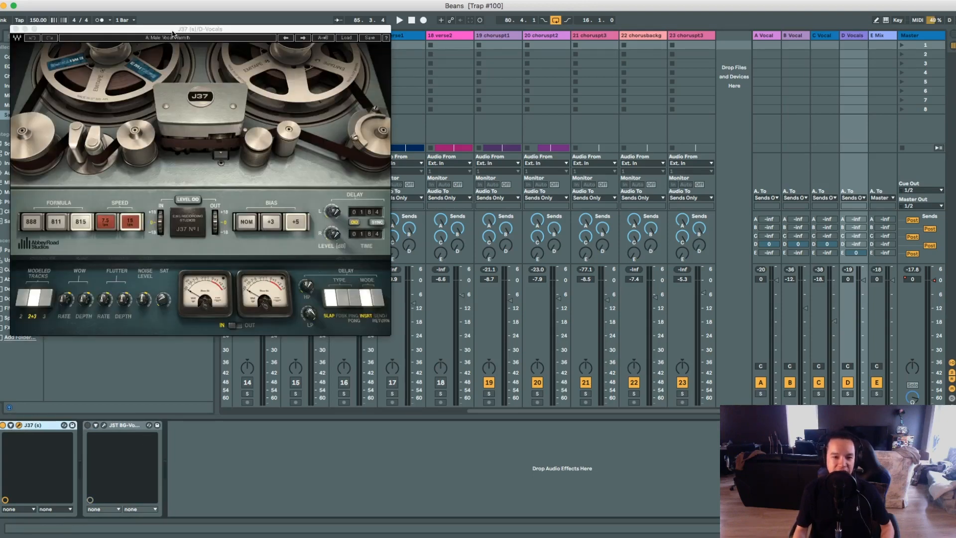
left_click_drag(173, 30, 472, 77)
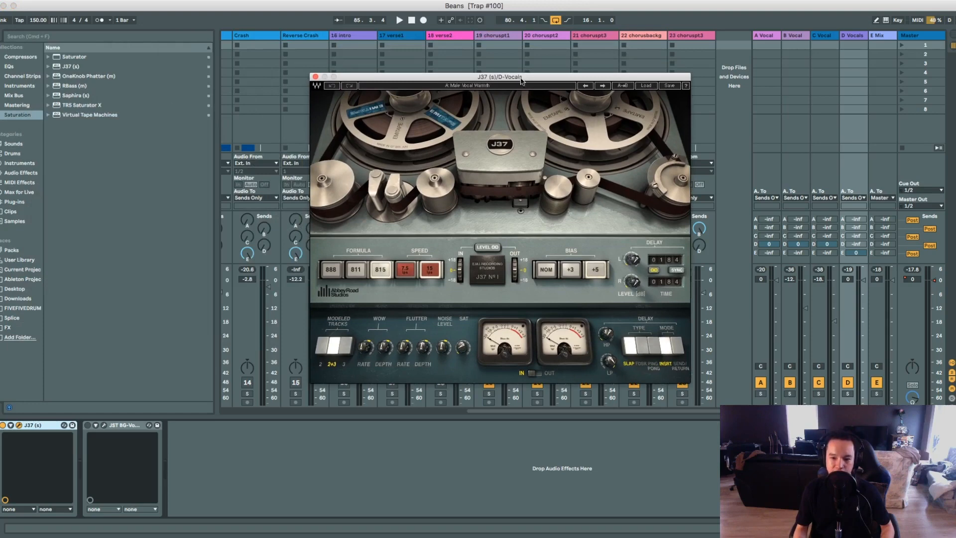
Load the Male Vocal Warmth preset in J37 and play the chorus with the plugin bypassed and re-enabled.
left_click(645, 86)
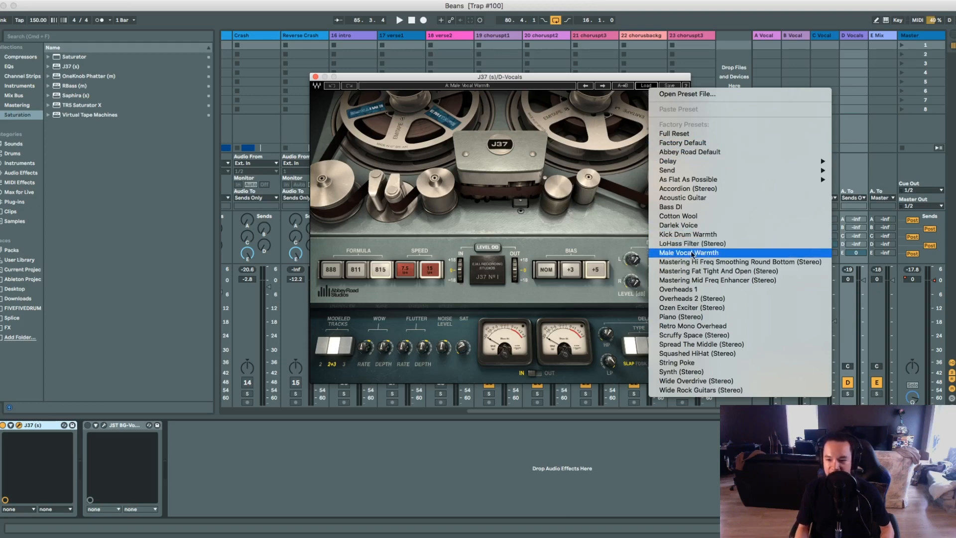
left_click(708, 253)
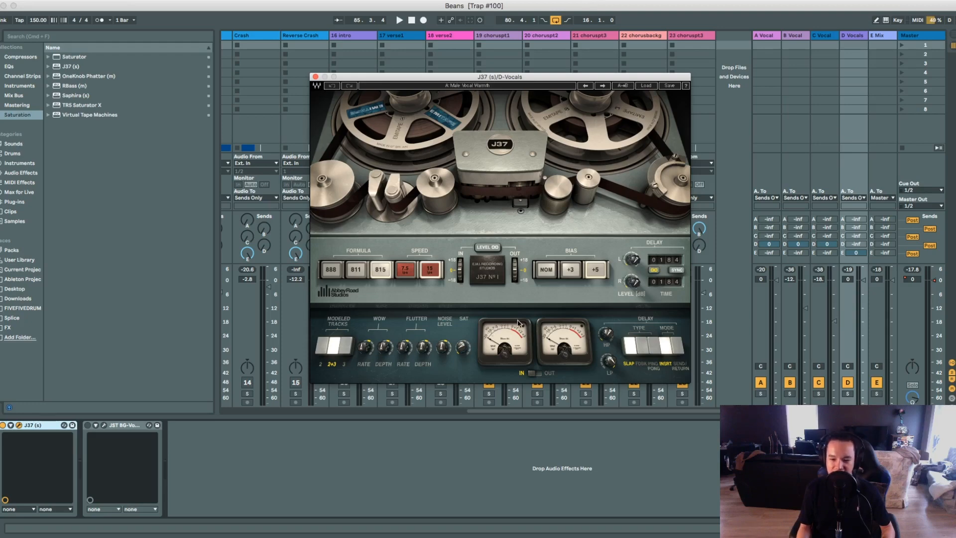
left_click(3, 425)
key("space")
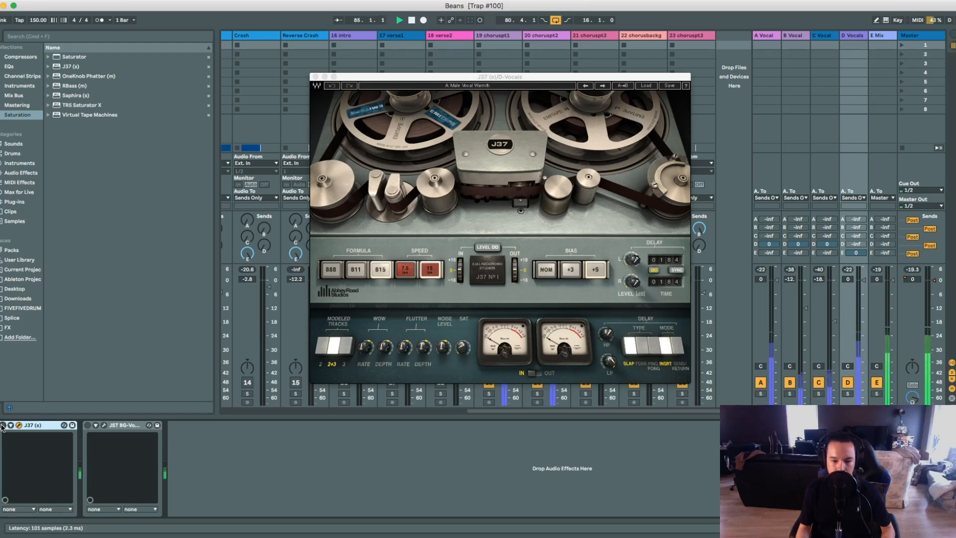
left_click(2, 425)
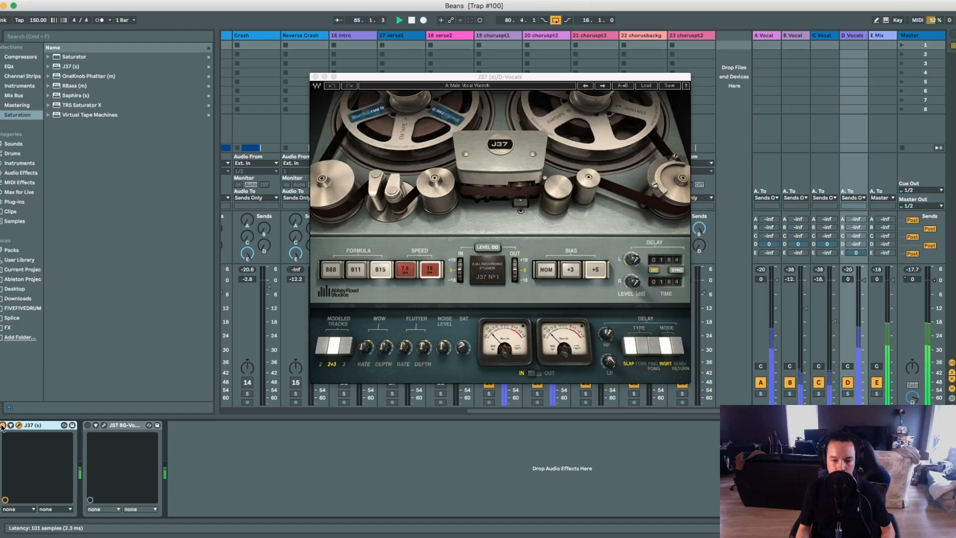
key("space")
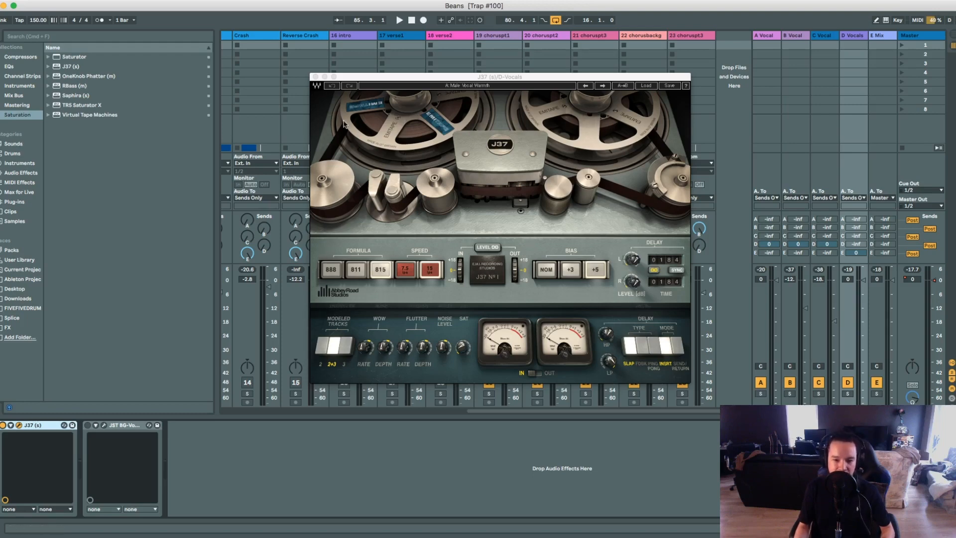
Close J37, enable JST BG-Vocals on D Vocals and open its settings, repositioned over the mixer, for review.
left_click(313, 77)
left_click(88, 426)
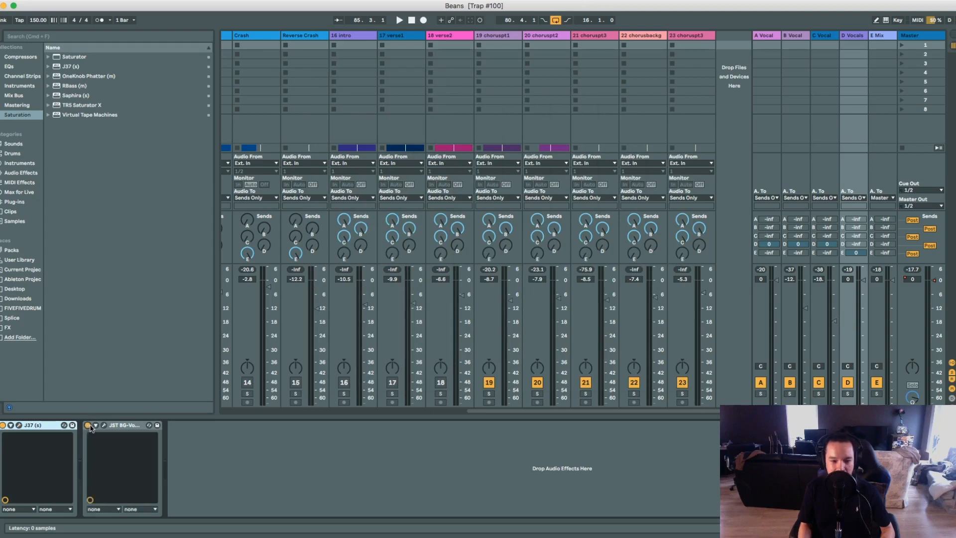
left_click(138, 426)
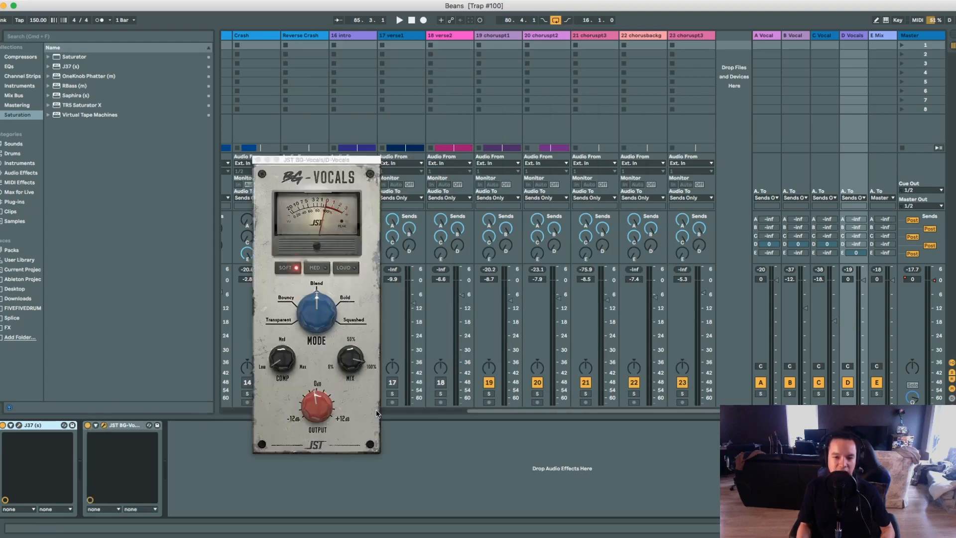
left_click_drag(311, 166, 508, 100)
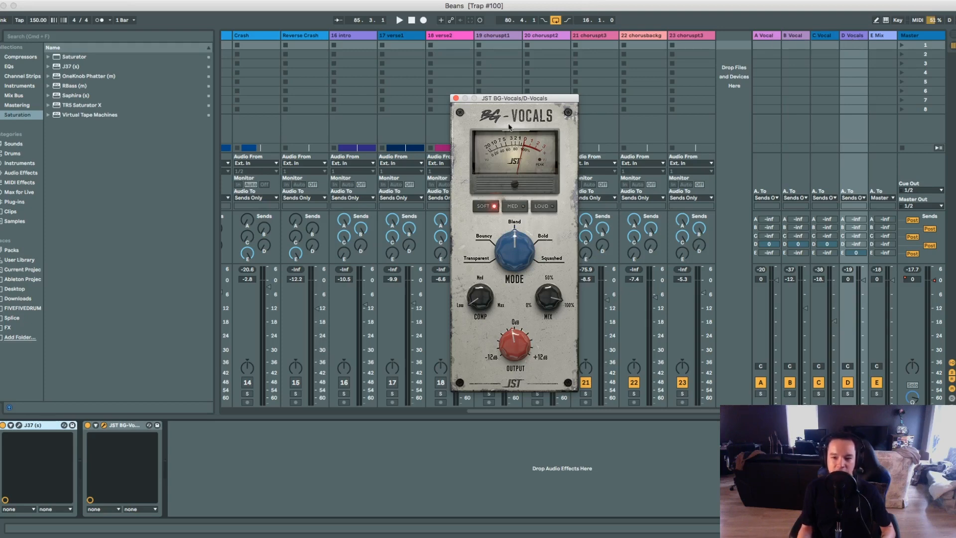
mouse_move(472, 298)
Play the chorus with JST BG-Vocals bypassed and re-enabled, and close the plugin window.
left_click(88, 426)
key("space")
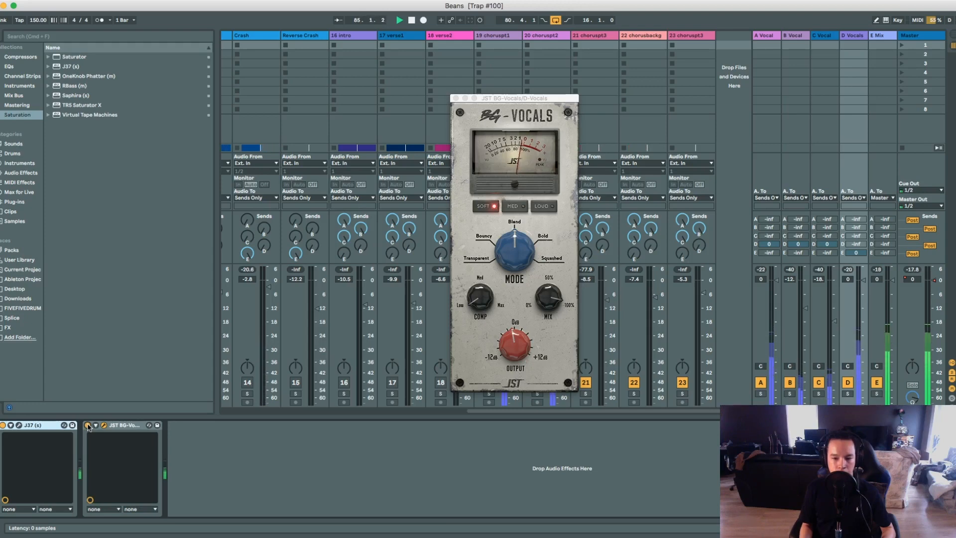
key("space")
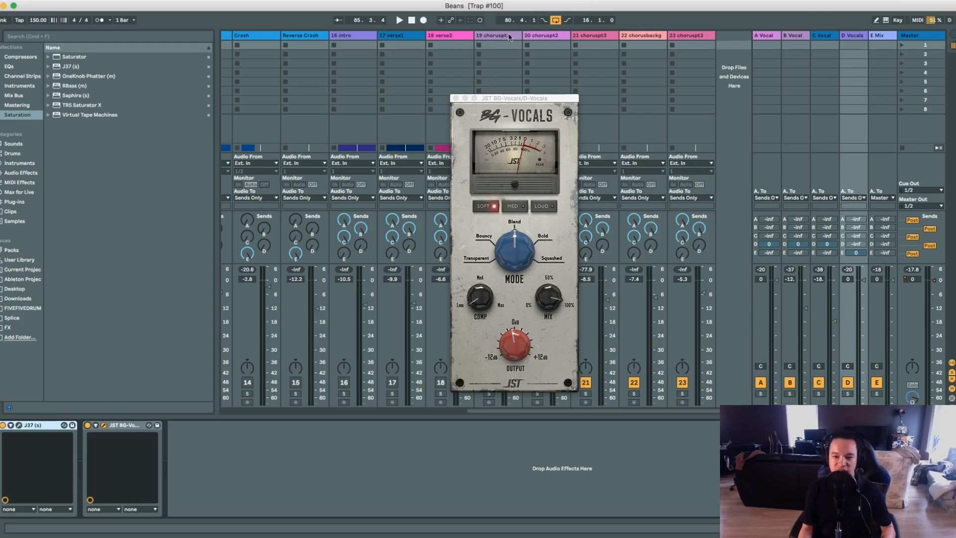
left_click(492, 49)
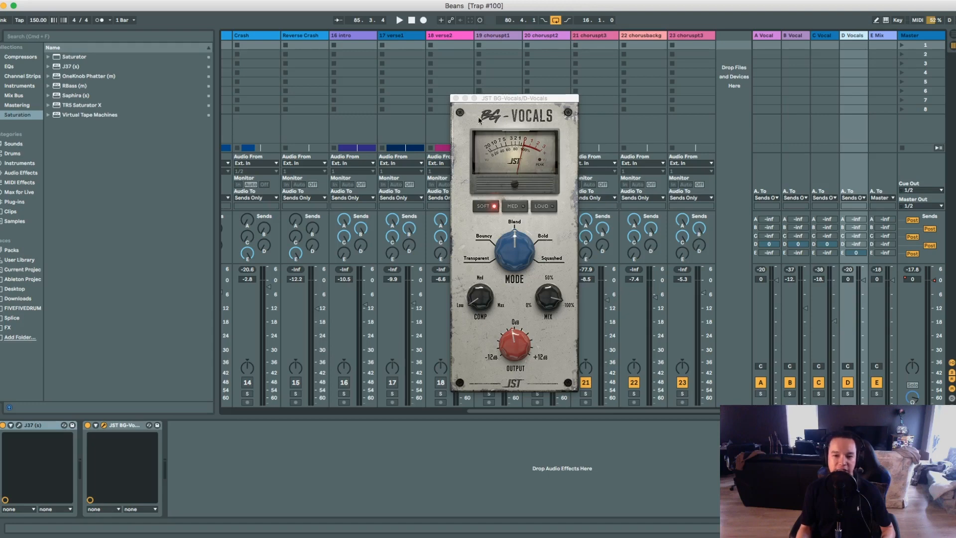
left_click(455, 97)
Compare the chorus once more, starting with JST BG-Vocals off on D Vocals and switching it on during playback.
key("space")
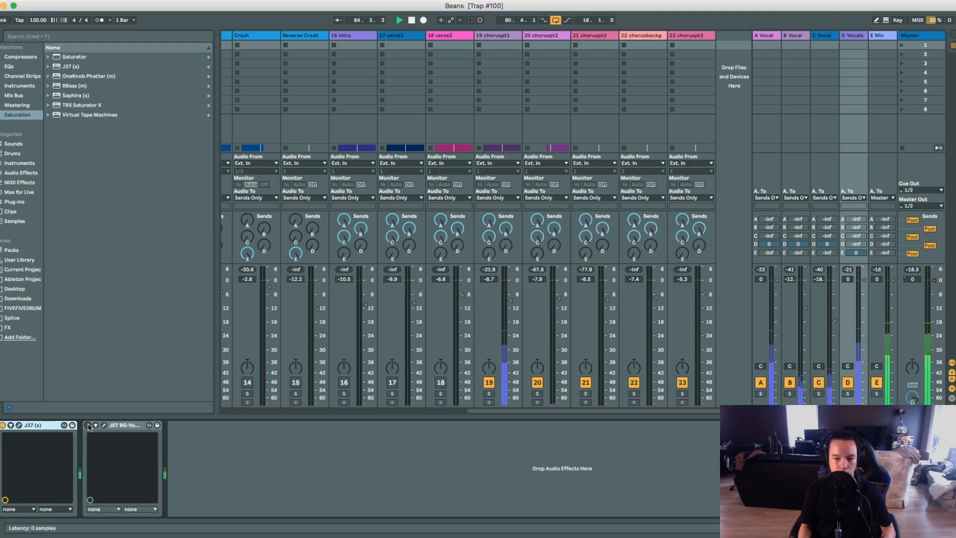
left_click(88, 425)
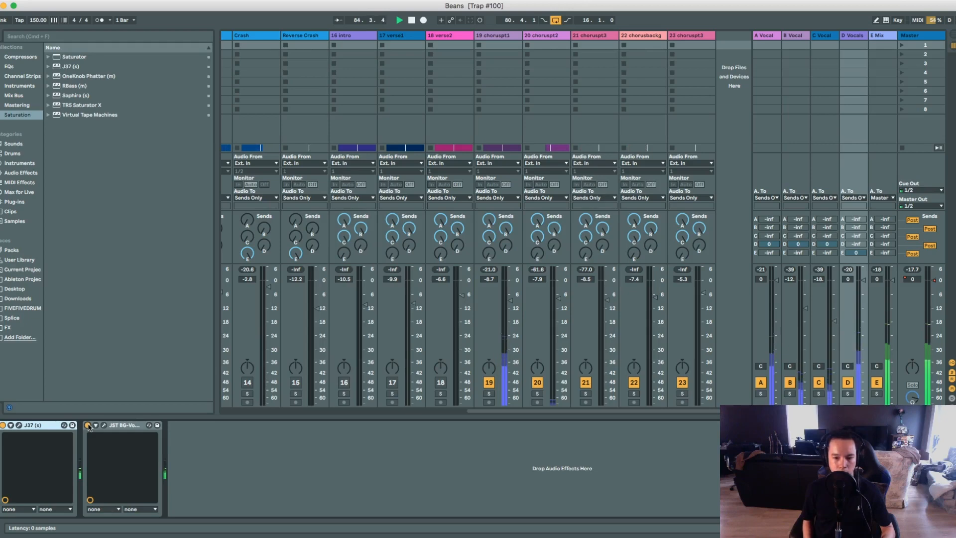
key("space")
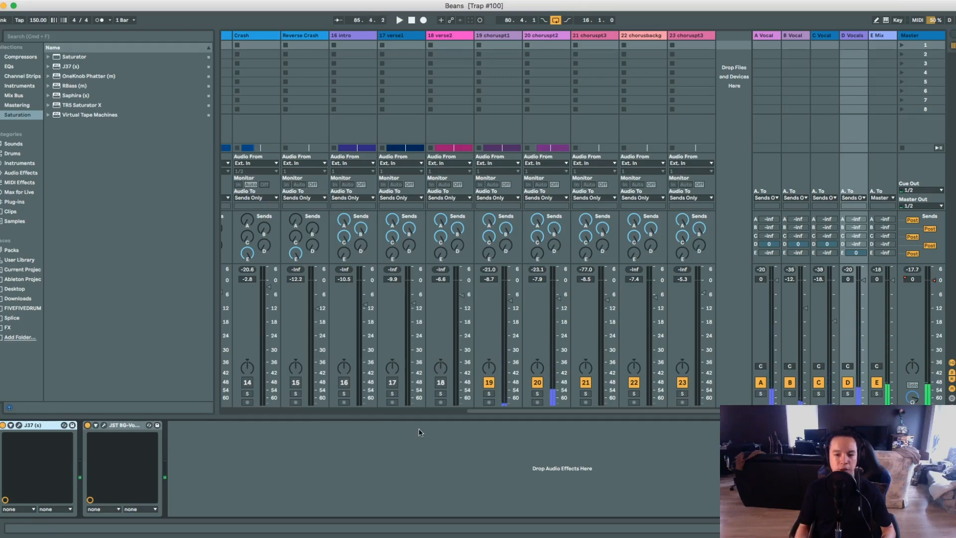
Review the choruspt2 and choruspt1 effects chains and play the looped chorus in the arrangement with the vocal effects off and back on.
left_click(551, 36)
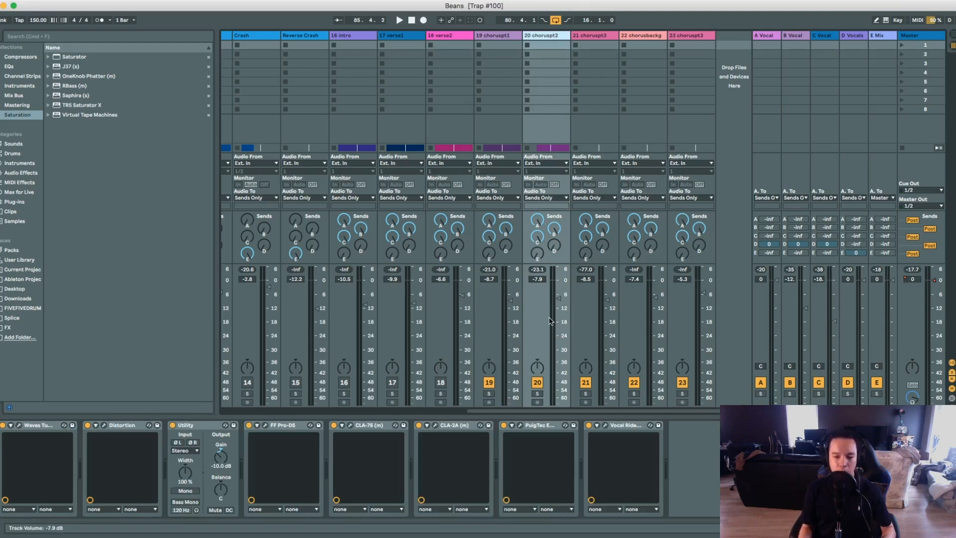
left_click(495, 36)
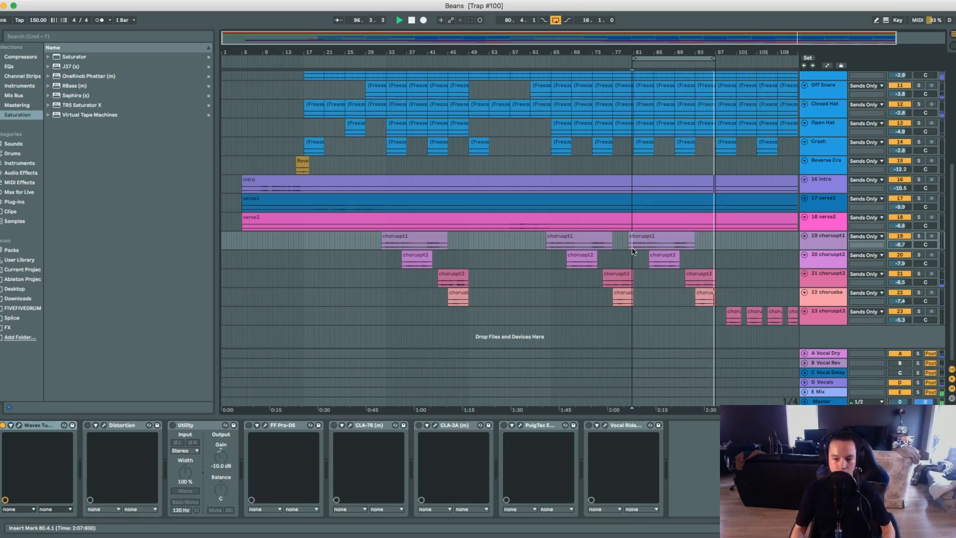
left_click(399, 21)
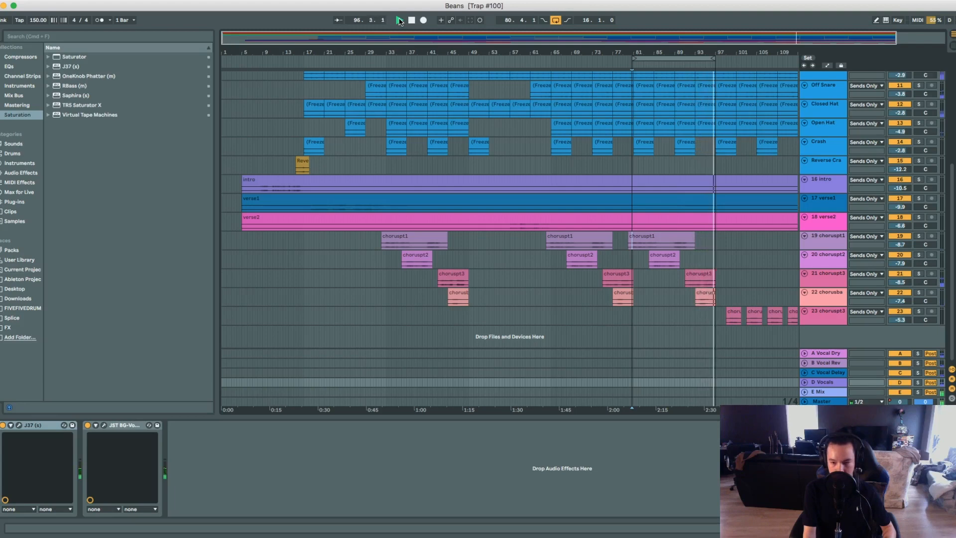
key("space")
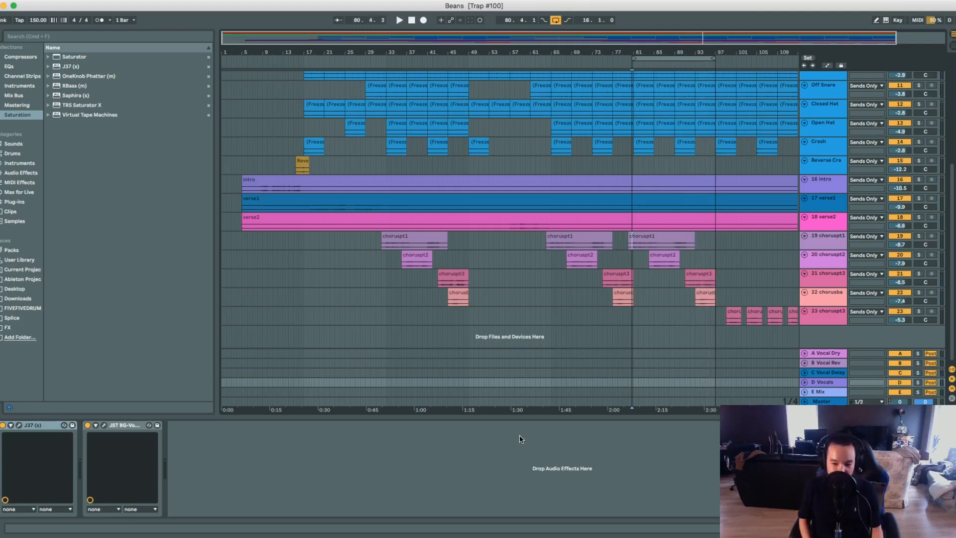